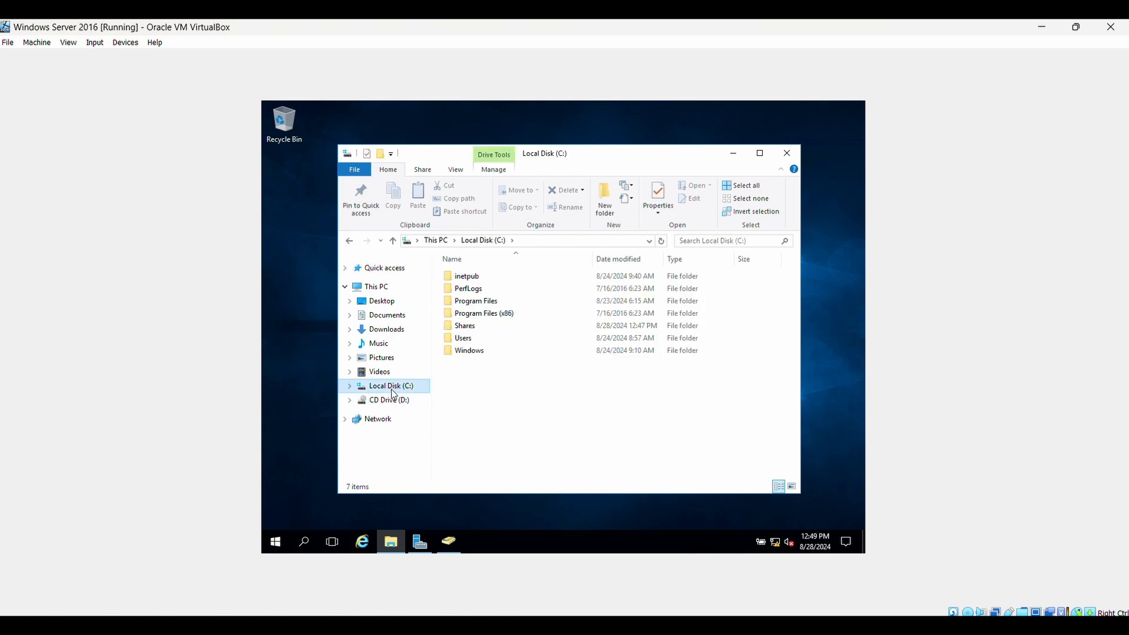
Create a new folder named ROAMING in the root of Local Disk (C:)
right_click(482, 376)
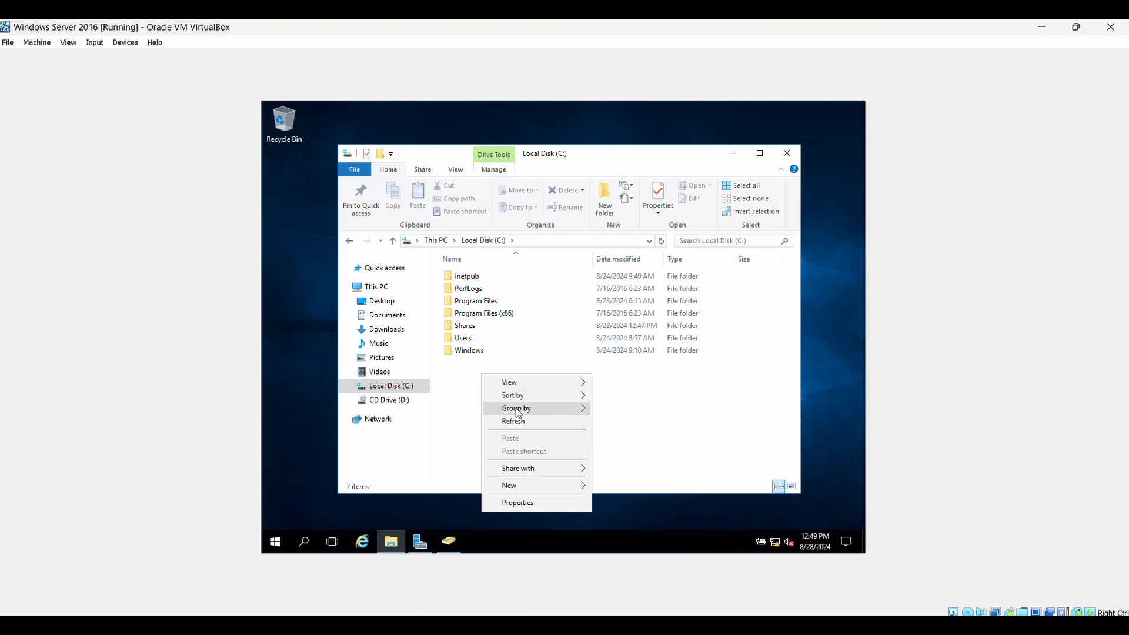
mouse_move(549, 487)
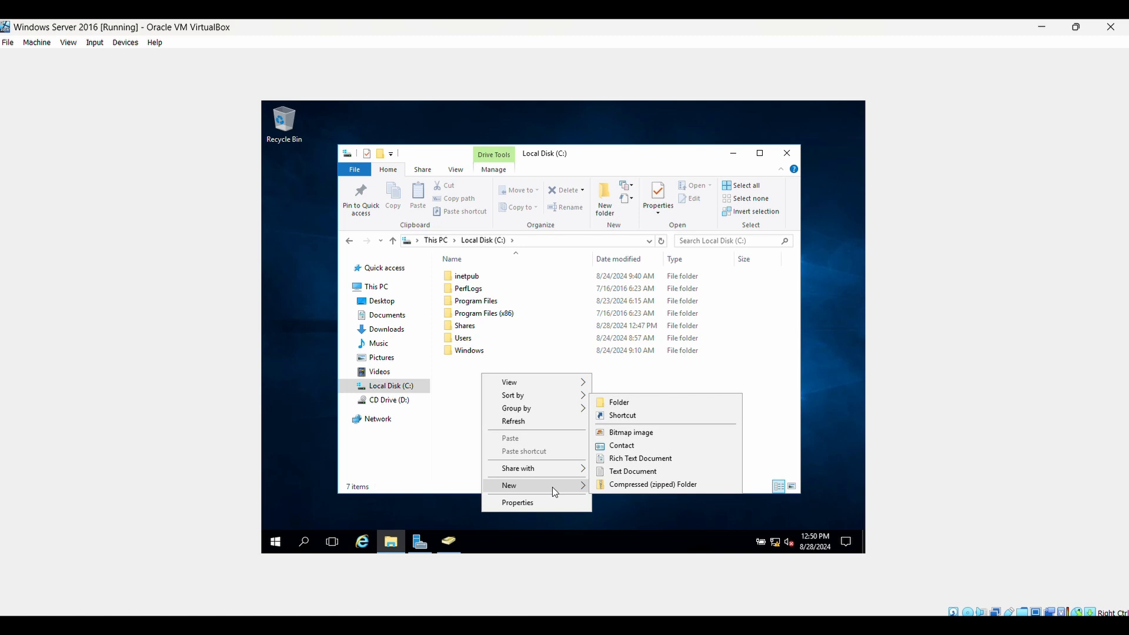
click(640, 402)
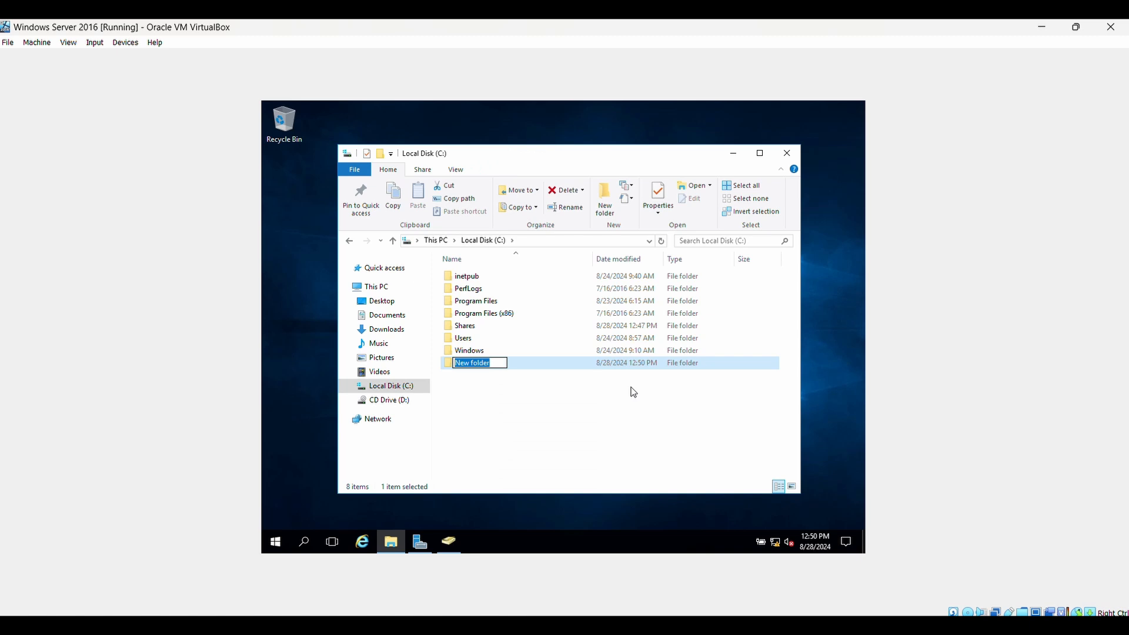
text(Roa)
key(BackSpace)
key(BackSpace)
text(OAMING)
key(Return)
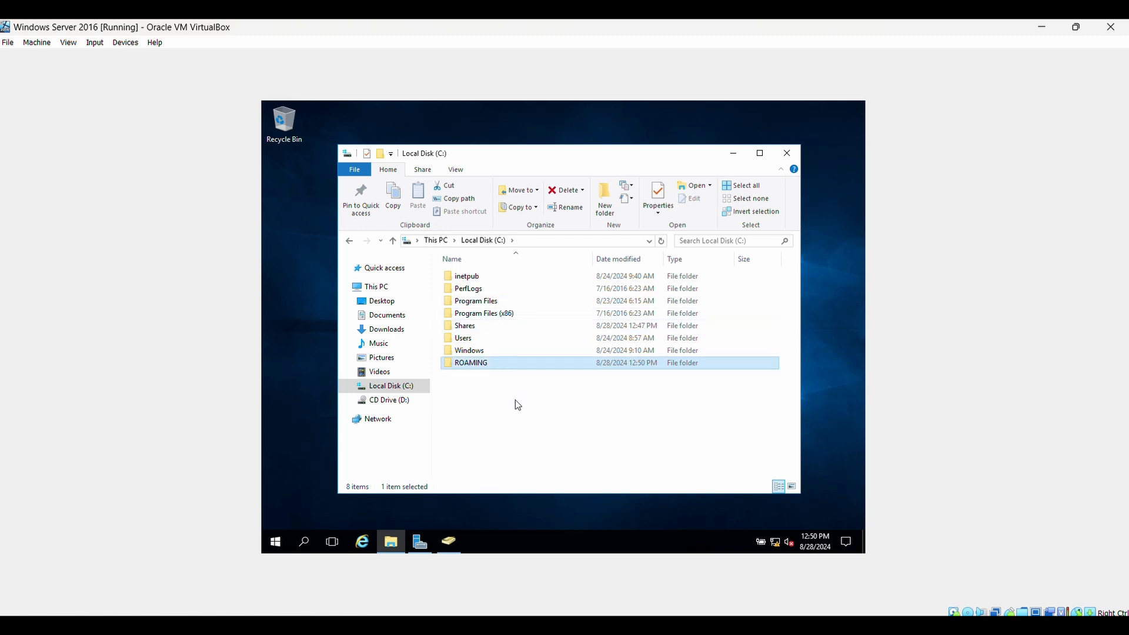
click(516, 401)
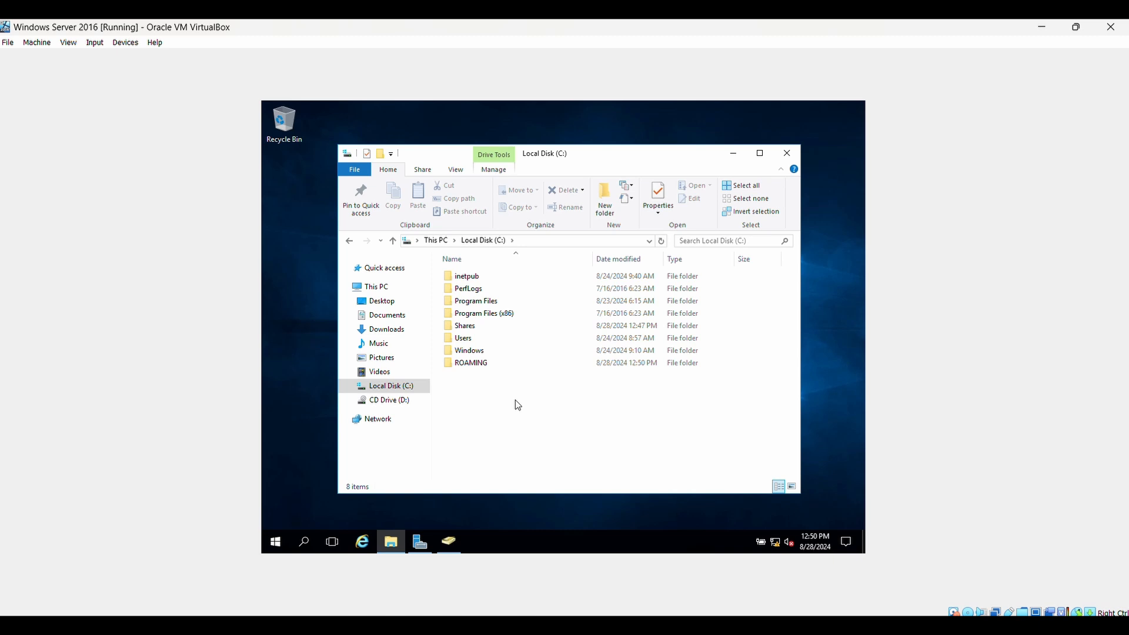
Enable advanced sharing for the ROAMING folder, keeping ROAMING as the share name
right_click(475, 365)
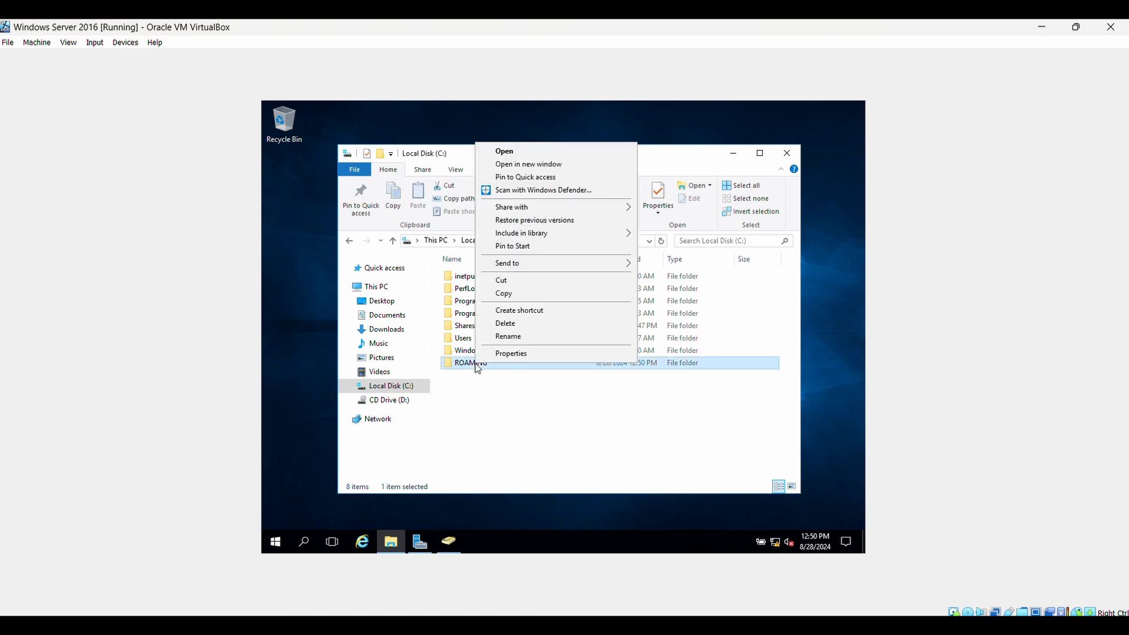
click(520, 352)
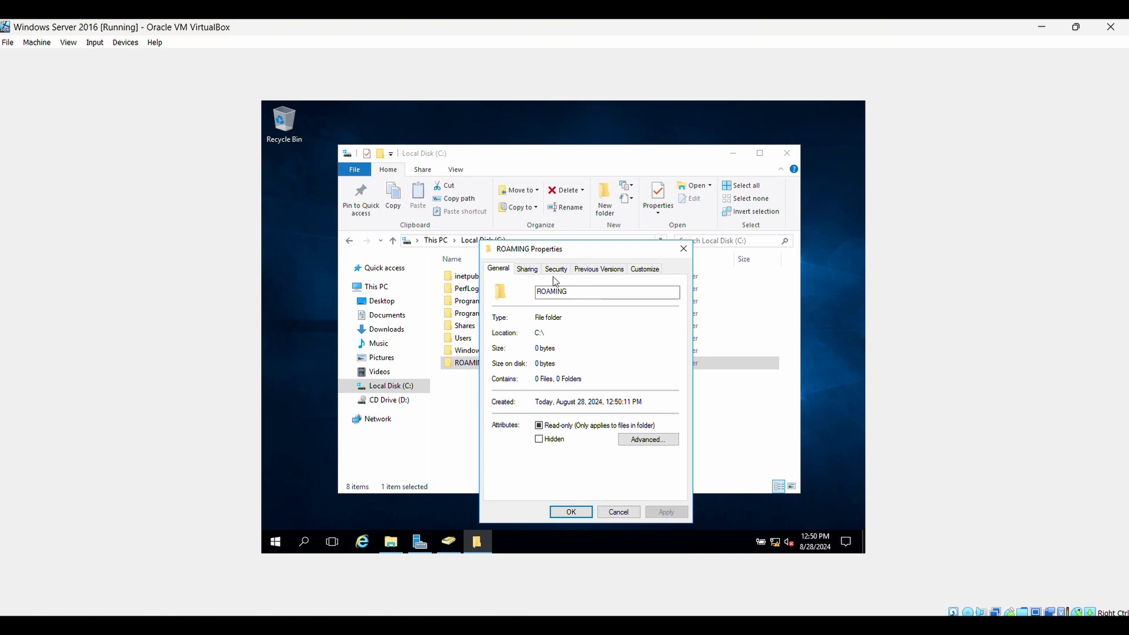
click(528, 268)
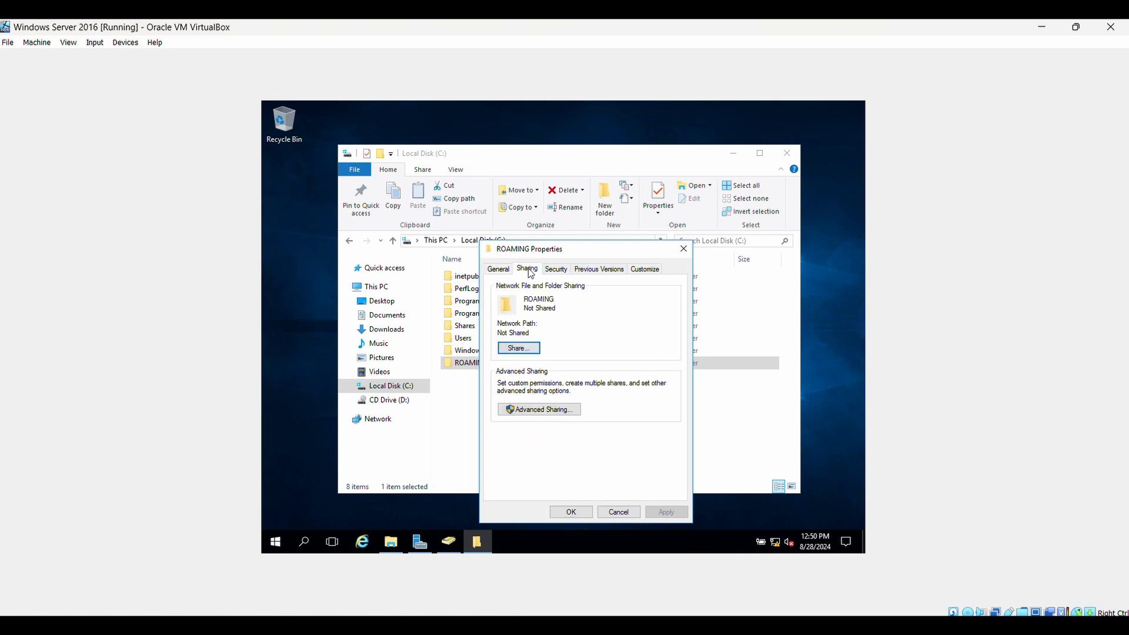
click(553, 411)
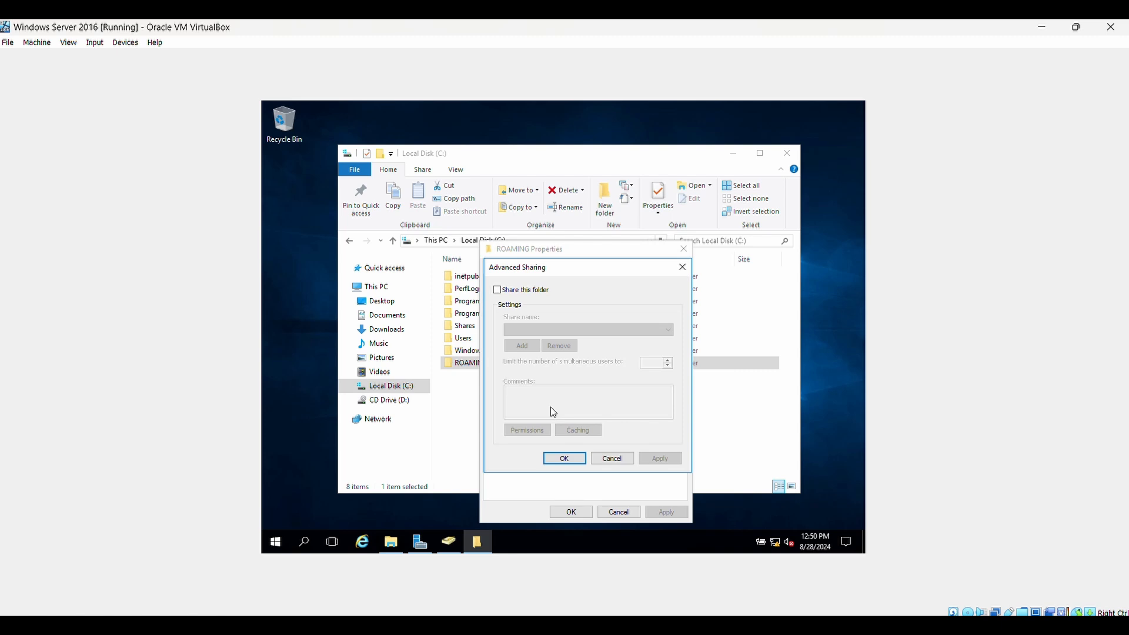
click(503, 292)
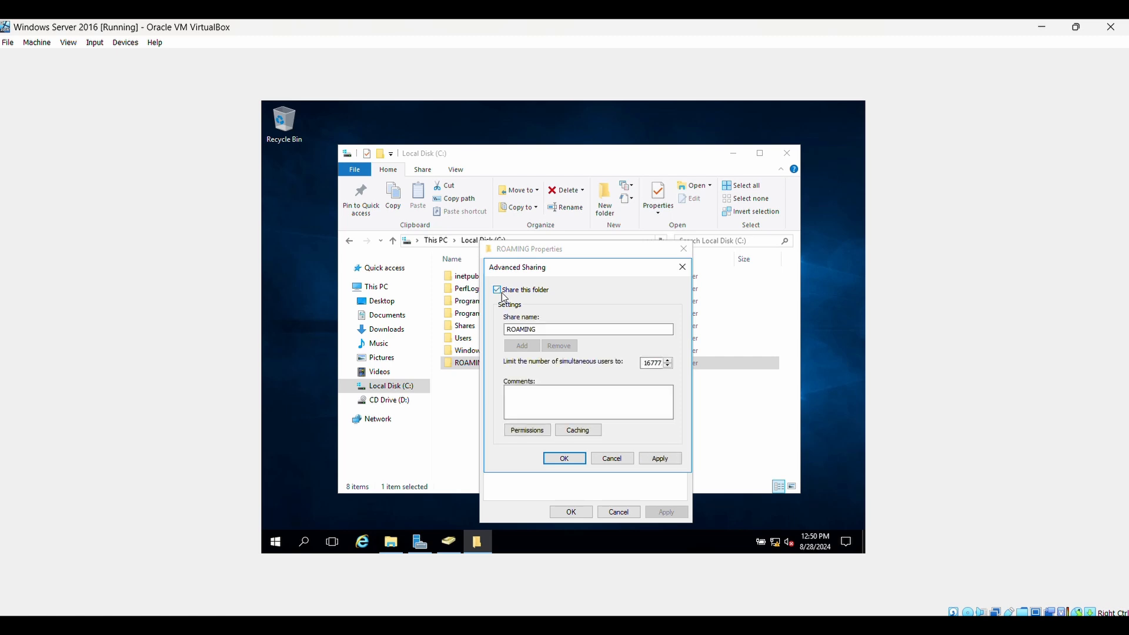
Add the TechGroup security group to the ROAMING share permissions
click(535, 432)
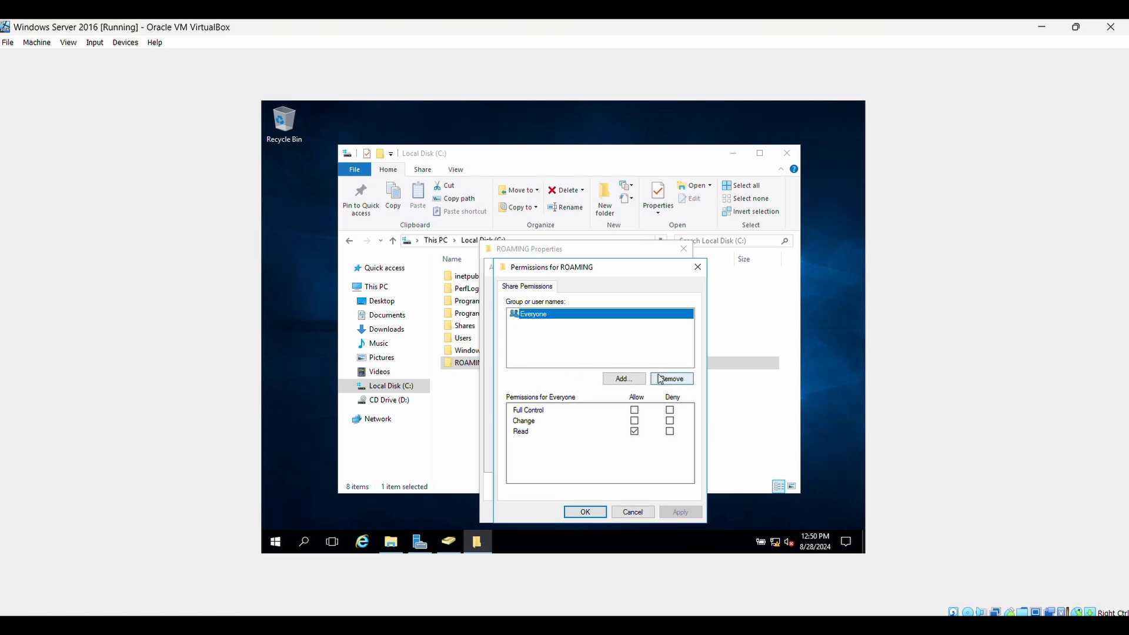
click(621, 378)
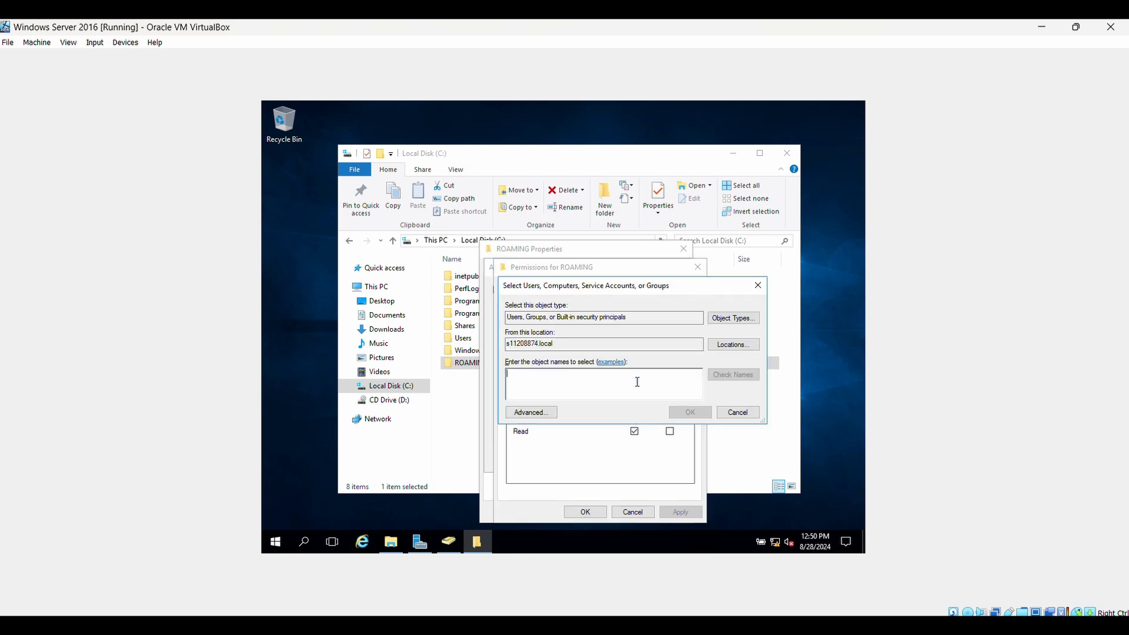
text(ye)
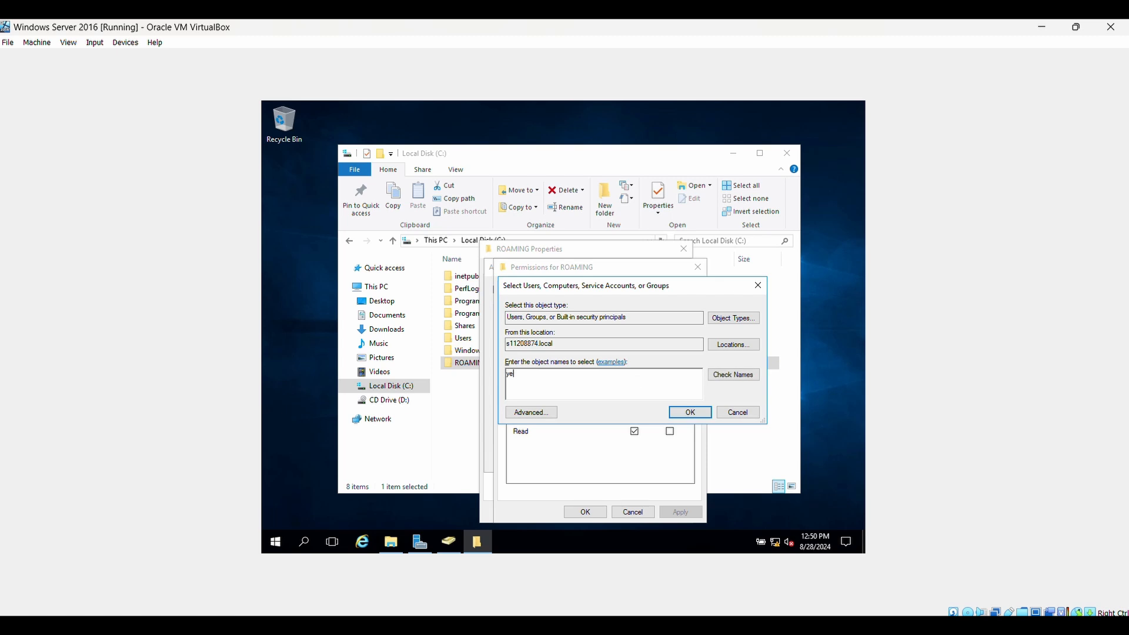
key(BackSpace)
text(tech)
click(741, 377)
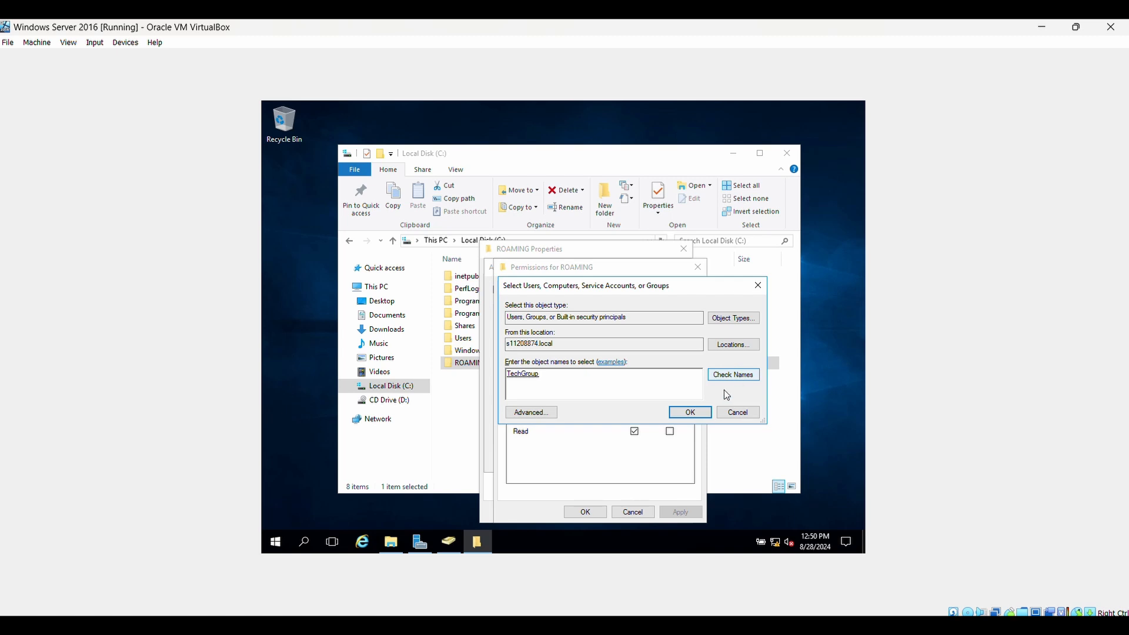
click(691, 413)
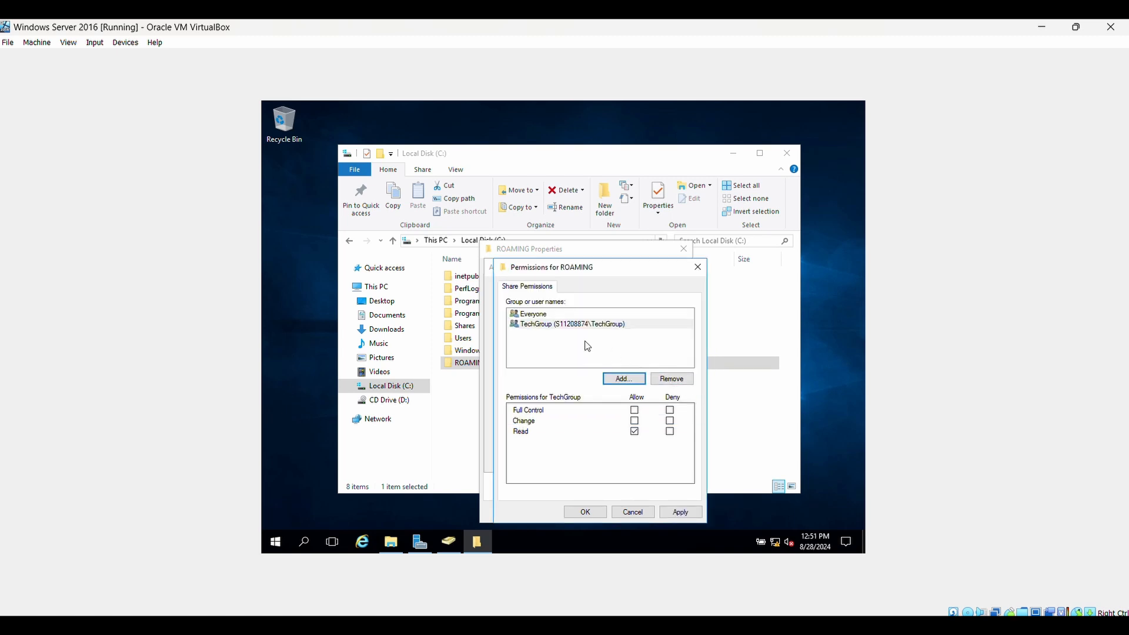
Remove Everyone from the ROAMING share permissions, allow TechGroup Full Control, and apply the sharing settings
click(552, 315)
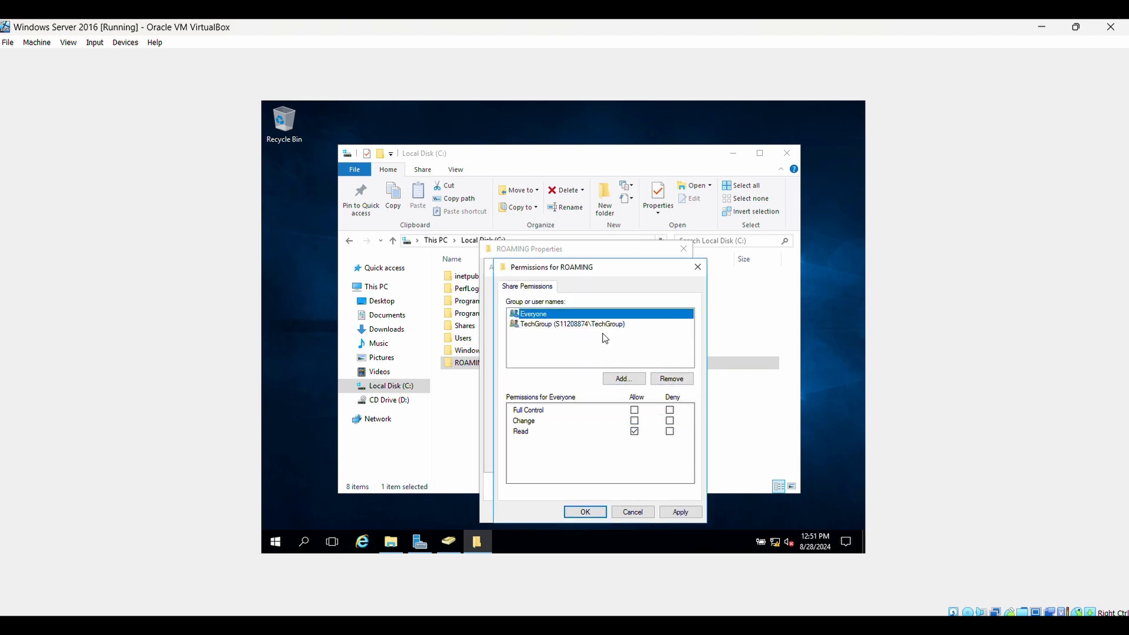
click(687, 380)
click(634, 410)
click(681, 511)
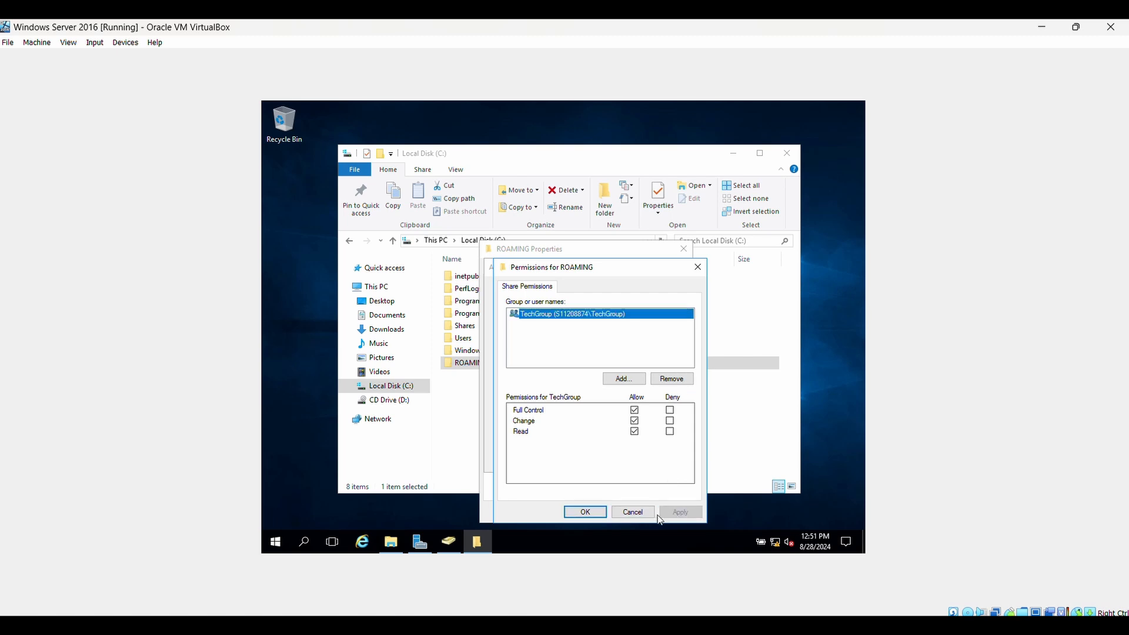
click(585, 512)
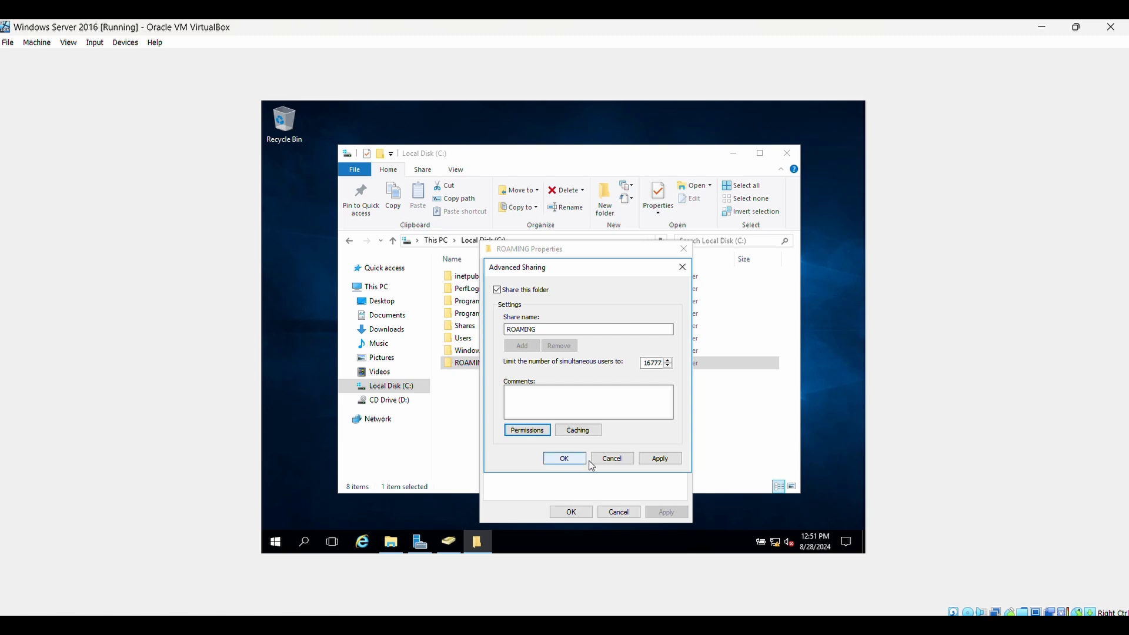
click(665, 459)
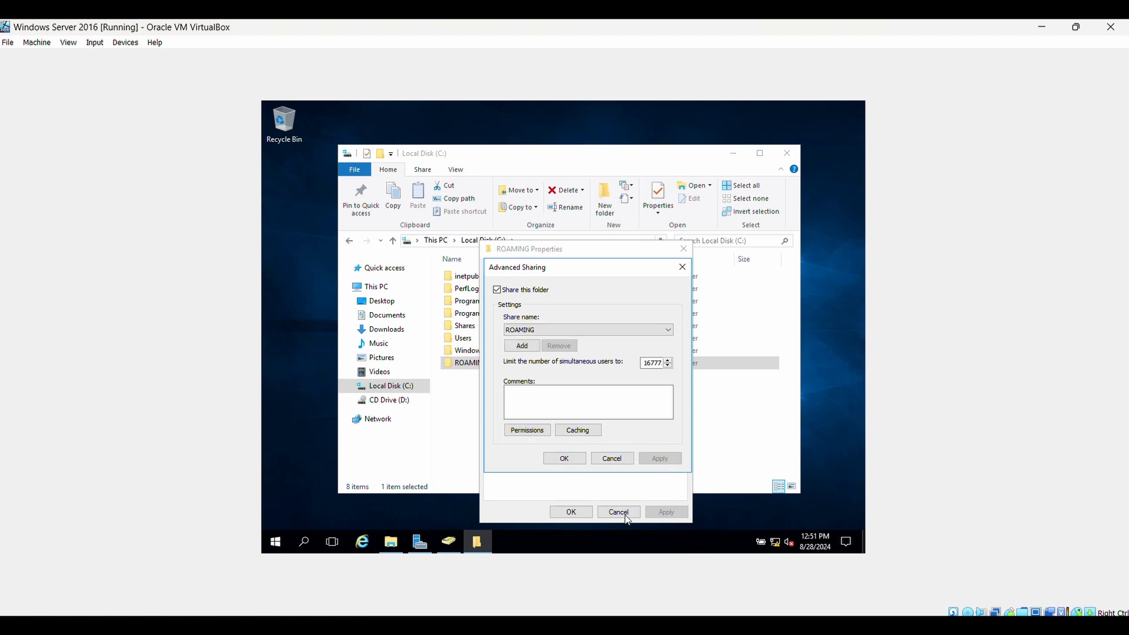
click(574, 462)
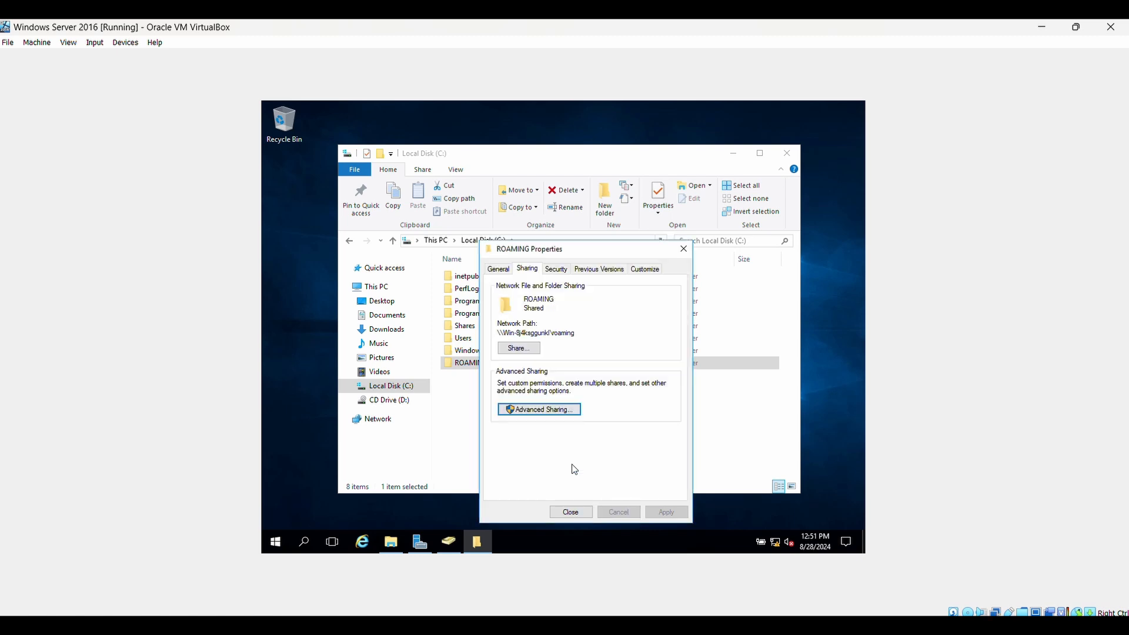
click(575, 512)
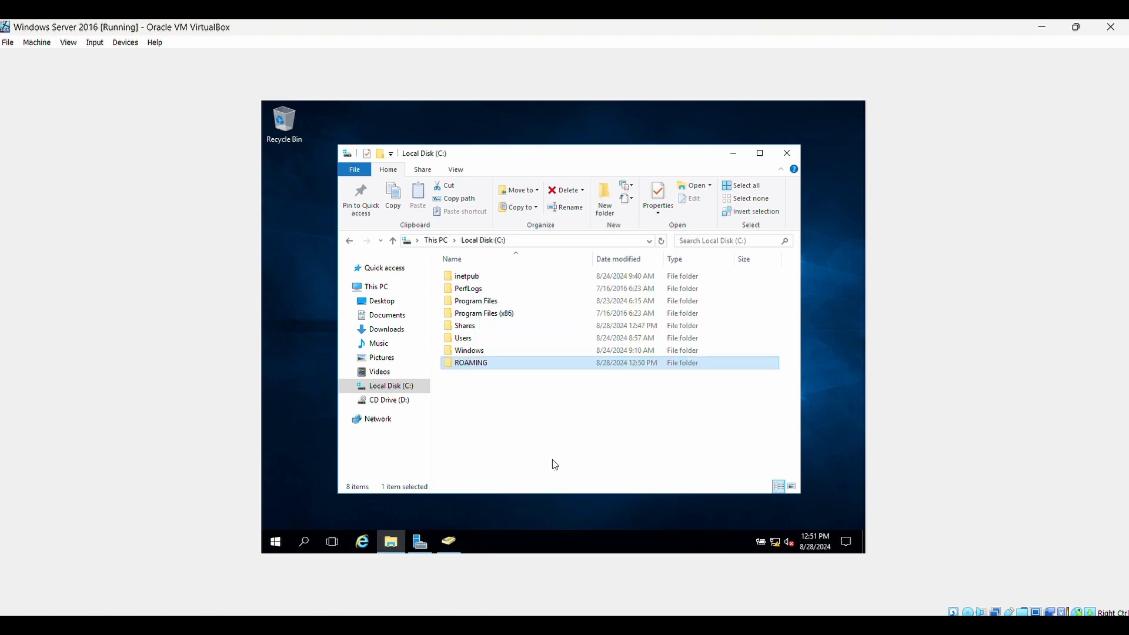
Switch to Server Manager, launch Active Directory Users and Computers, and open the profile settings of the second user in TechnologyOU
click(418, 542)
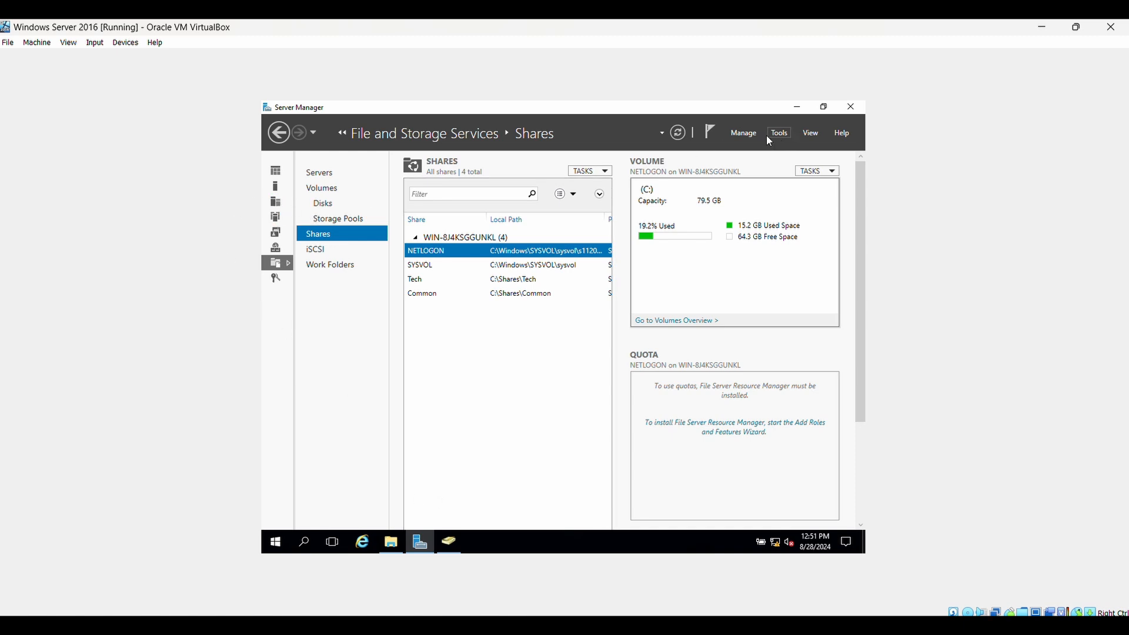
click(782, 134)
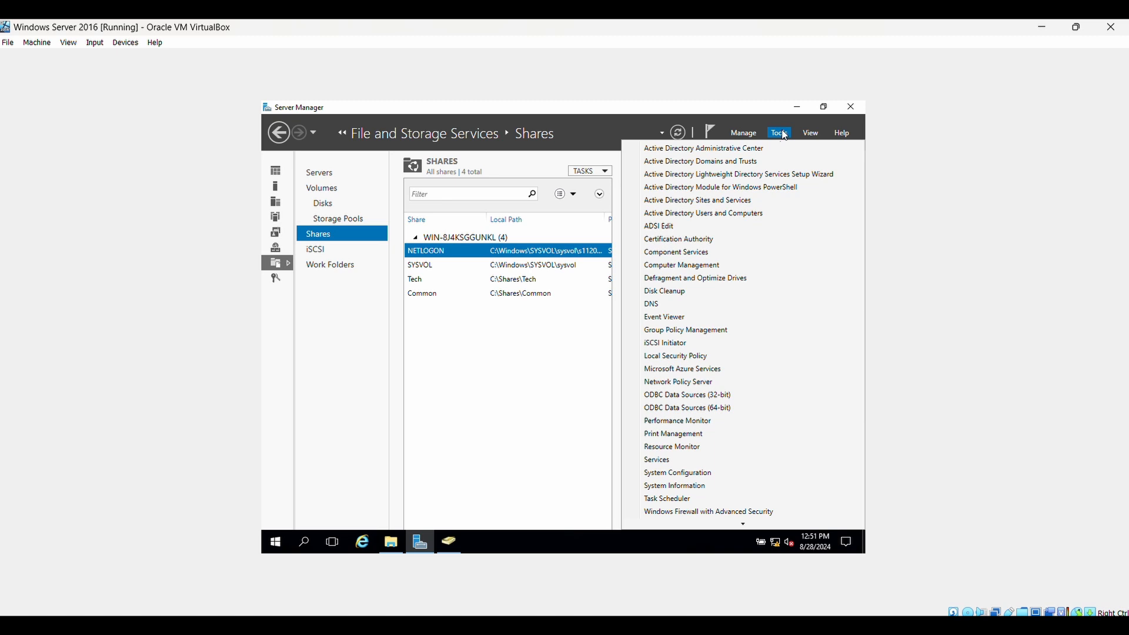
click(720, 214)
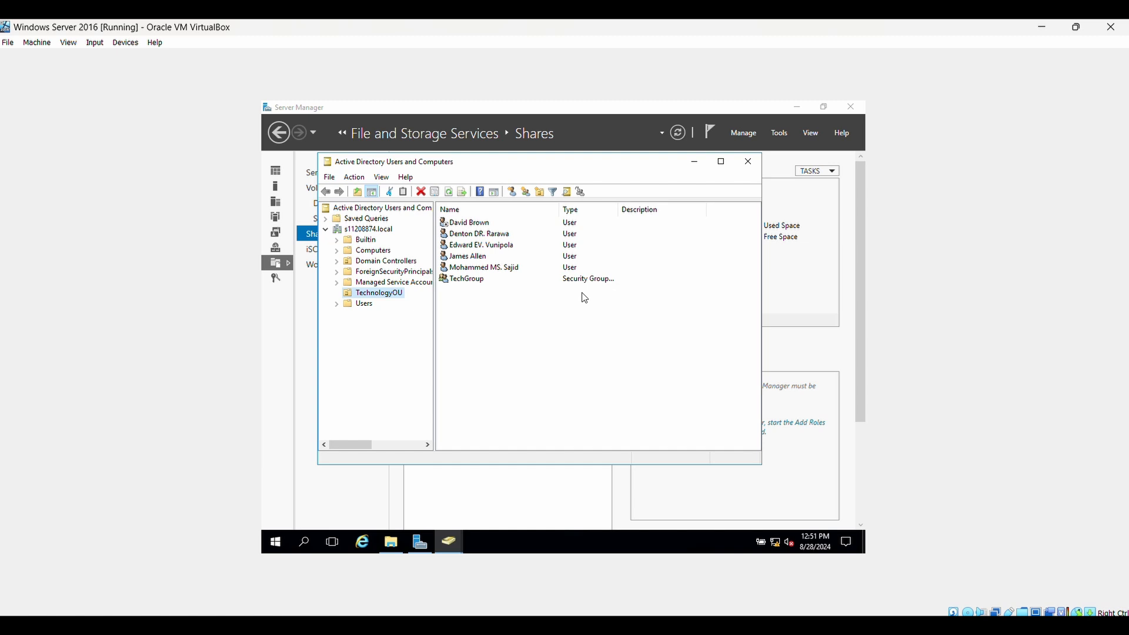
click(567, 236)
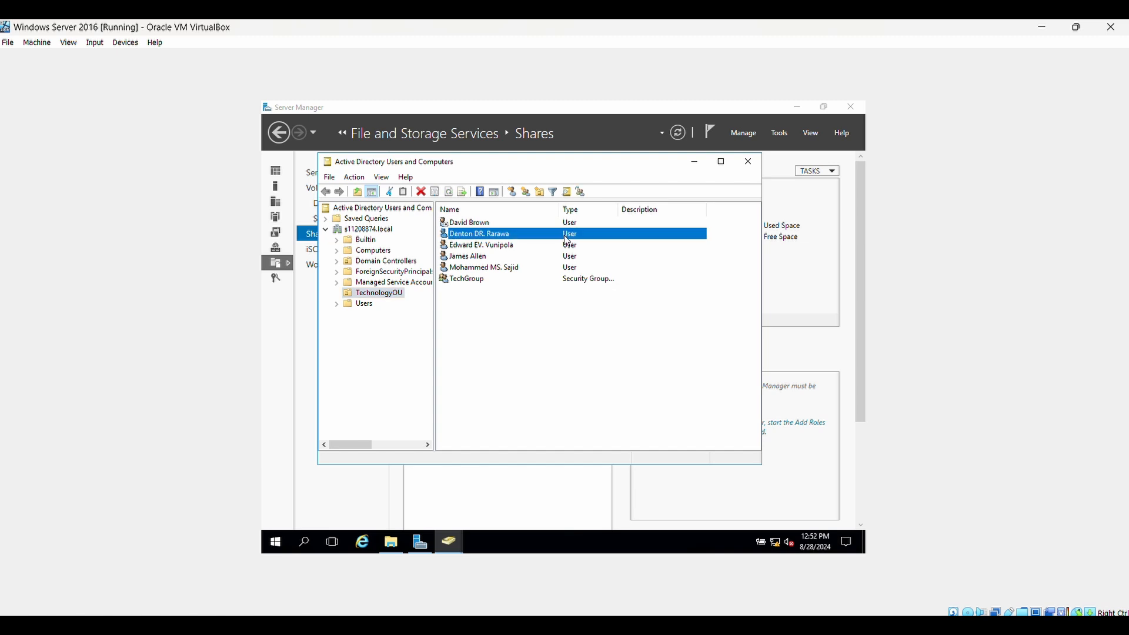
right_click(567, 241)
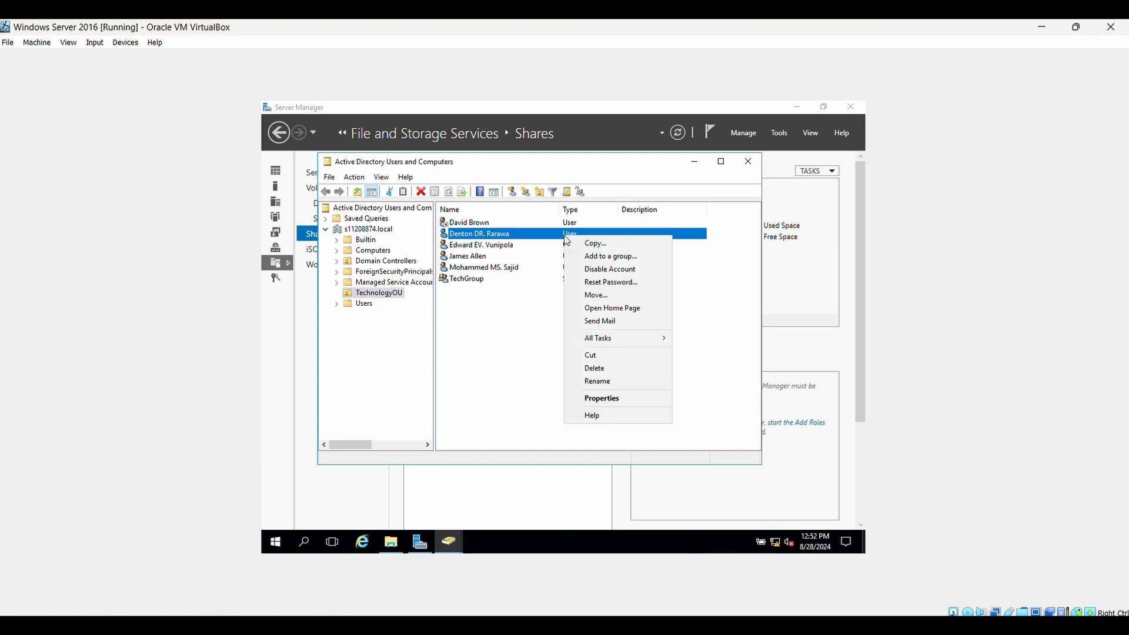
click(615, 399)
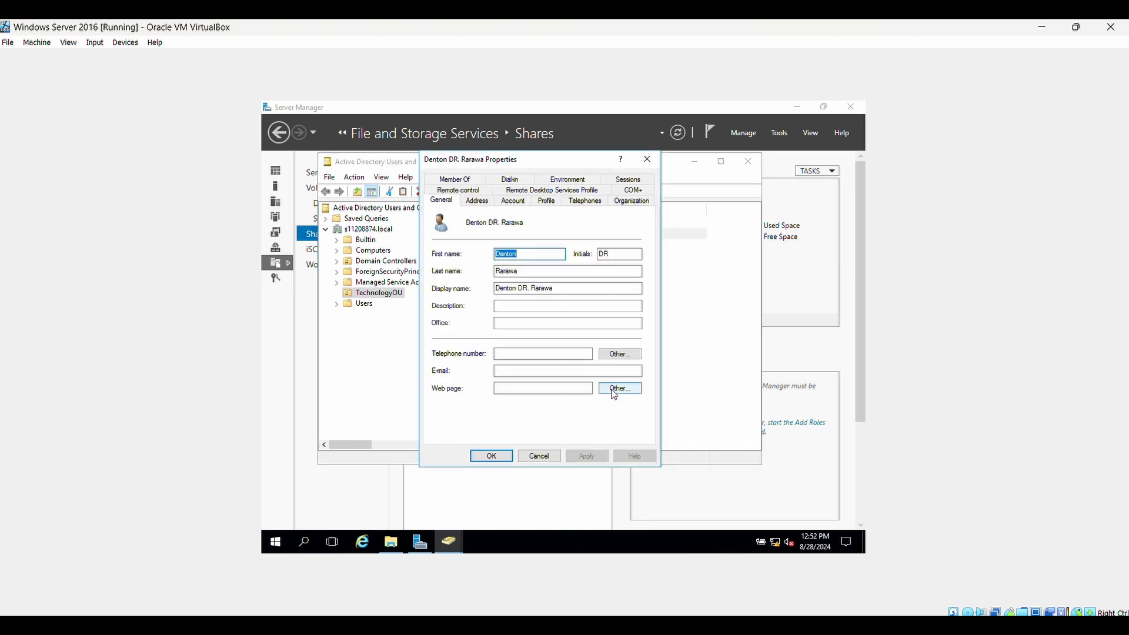
click(553, 204)
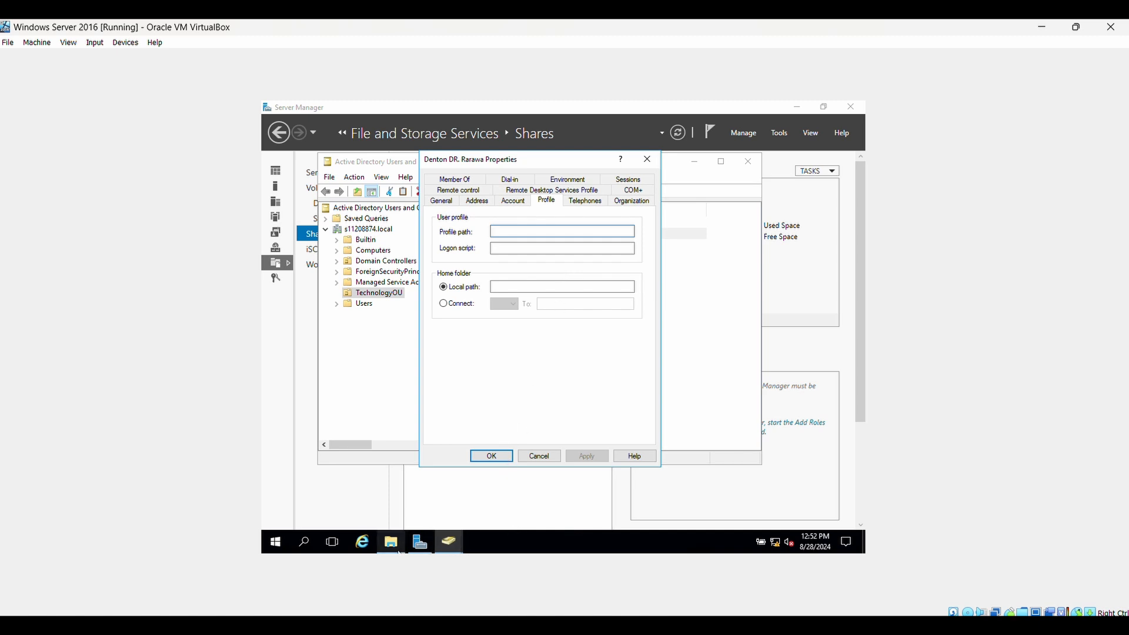
Copy the network path of the shared ROAMING folder from its sharing properties in File Explorer
mouse_move(394, 551)
click(394, 466)
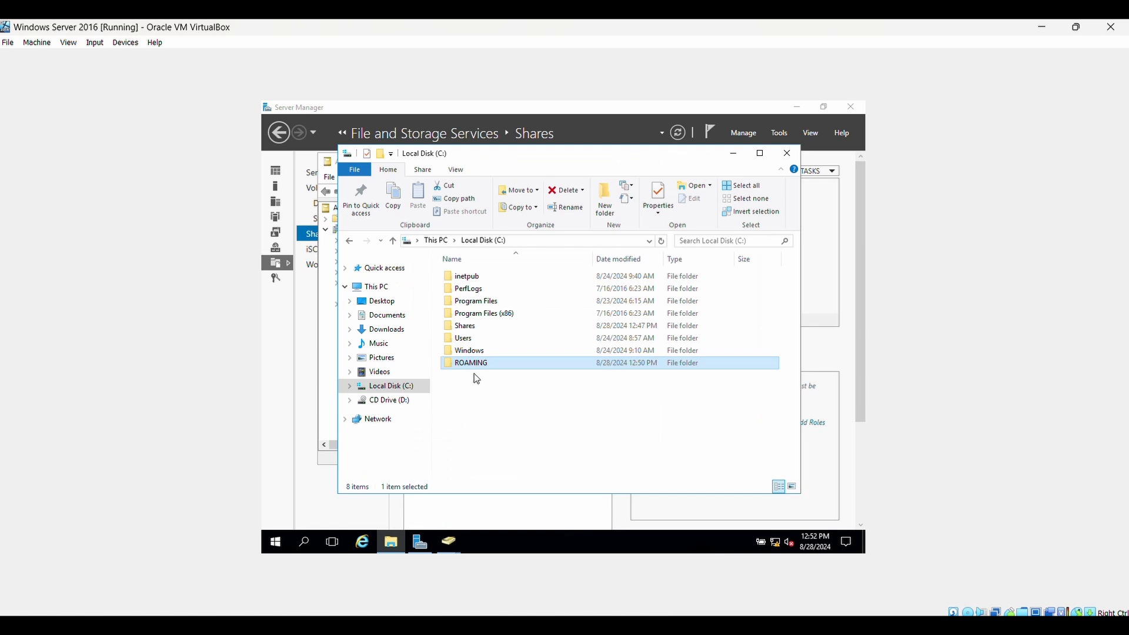
right_click(491, 364)
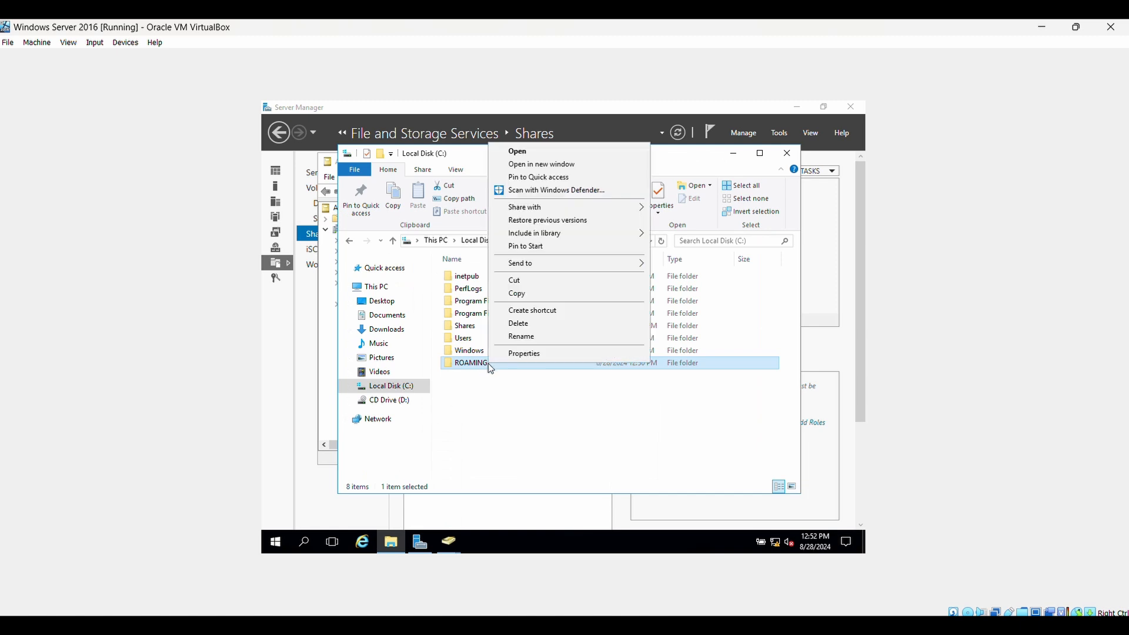
click(524, 354)
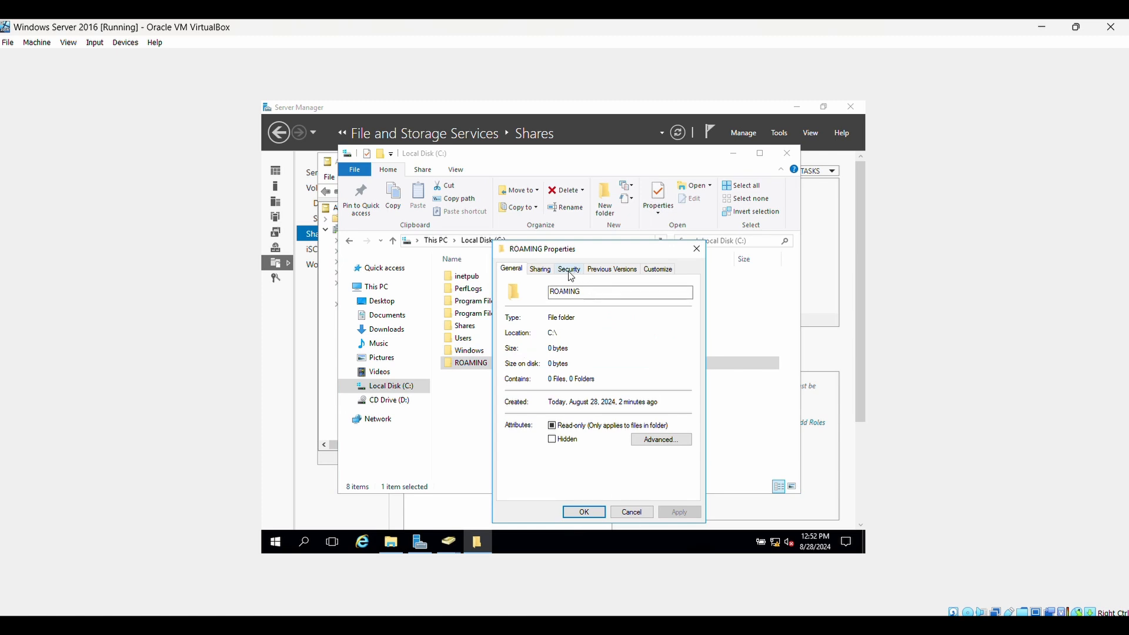
click(542, 273)
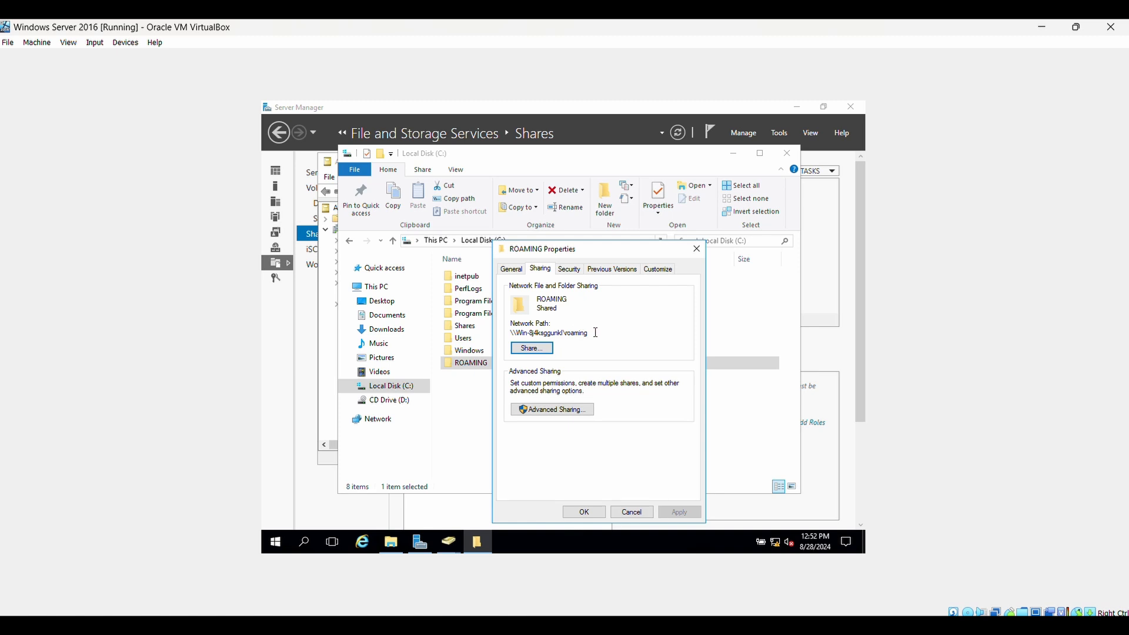
drag(595, 333, 509, 333)
key(ctrl+c)
click(591, 512)
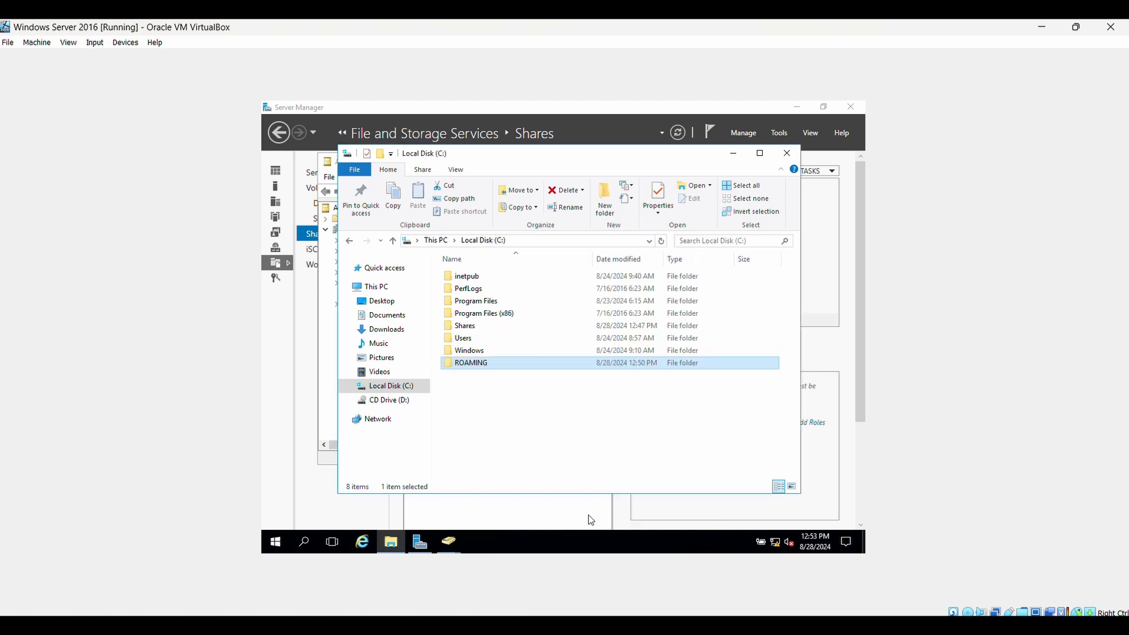
Set the second TechnologyOU user's profile path to \\Win-8j4ksggunkl\roaming\%username%, apply it, and close the user's properties
click(734, 153)
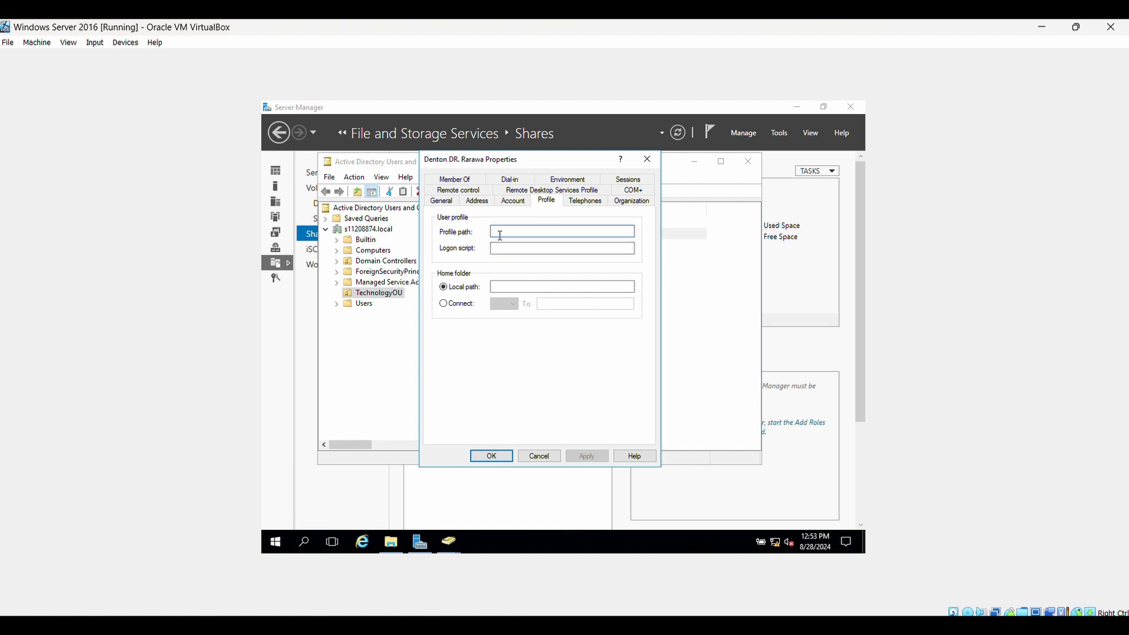
key(ctrl+v)
text(\)
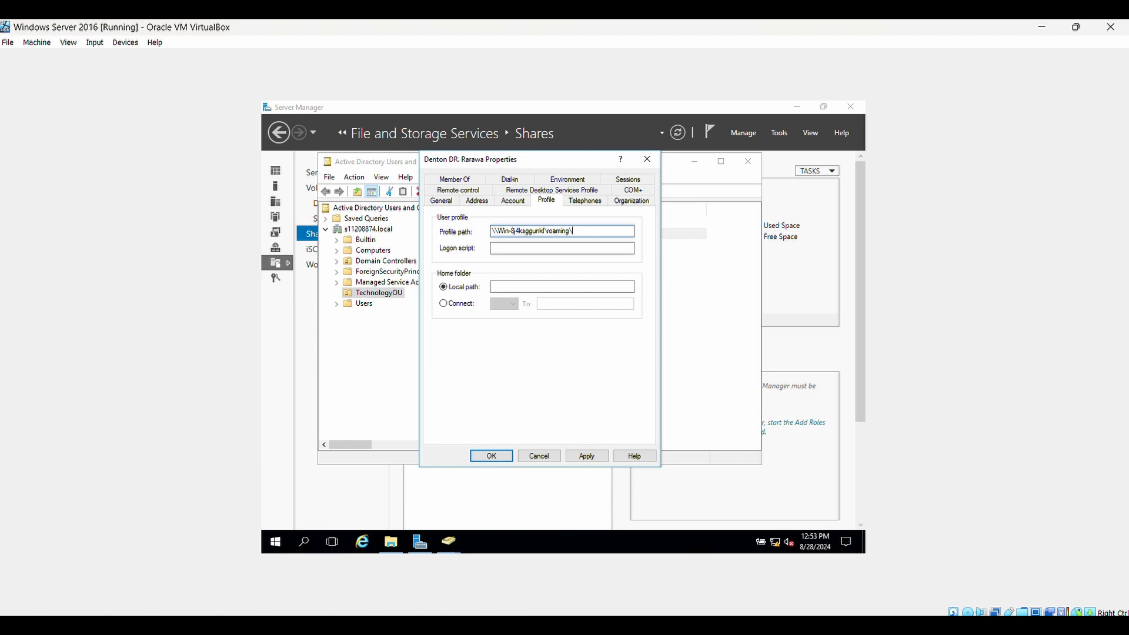
text(%username%)
click(587, 457)
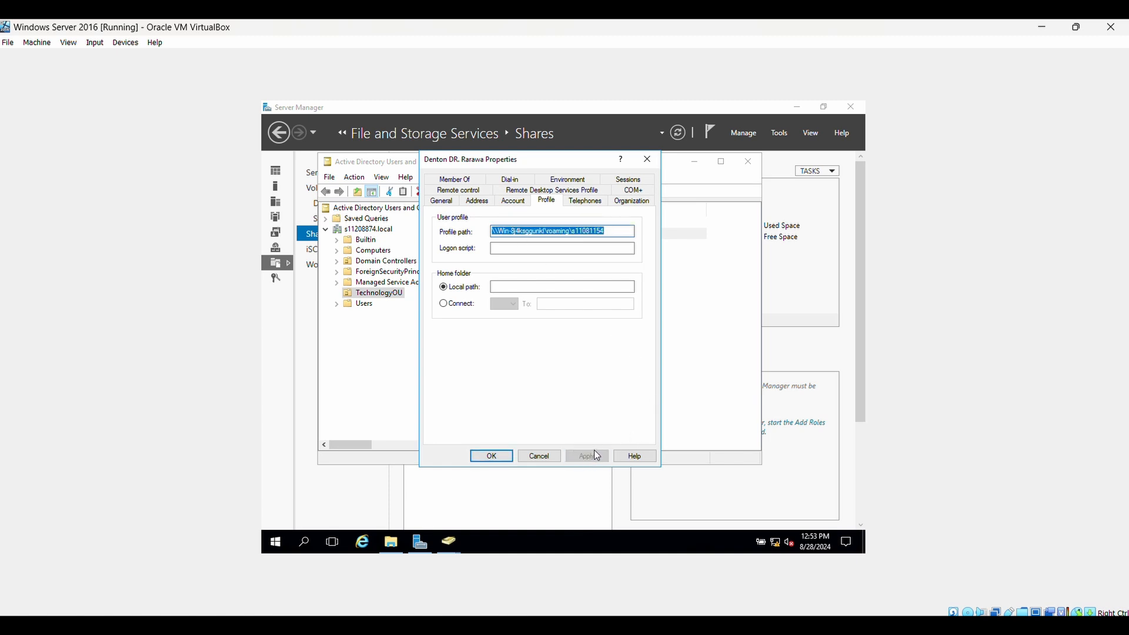
click(482, 456)
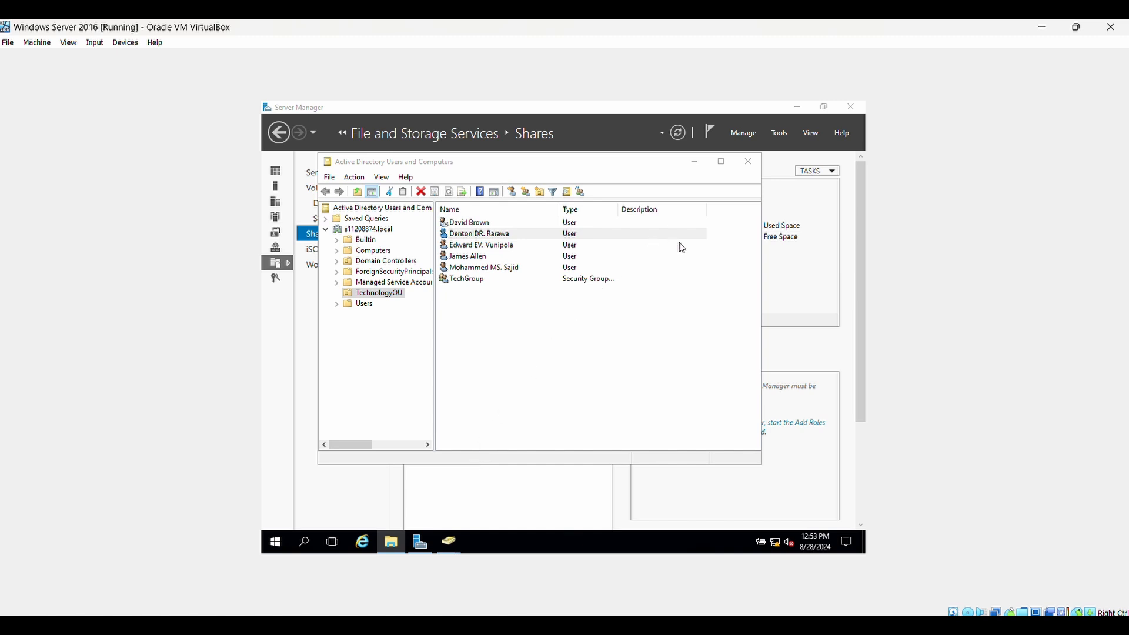
Select the third, fourth and fifth users in TechnologyOU together and open their shared profile settings
click(703, 242)
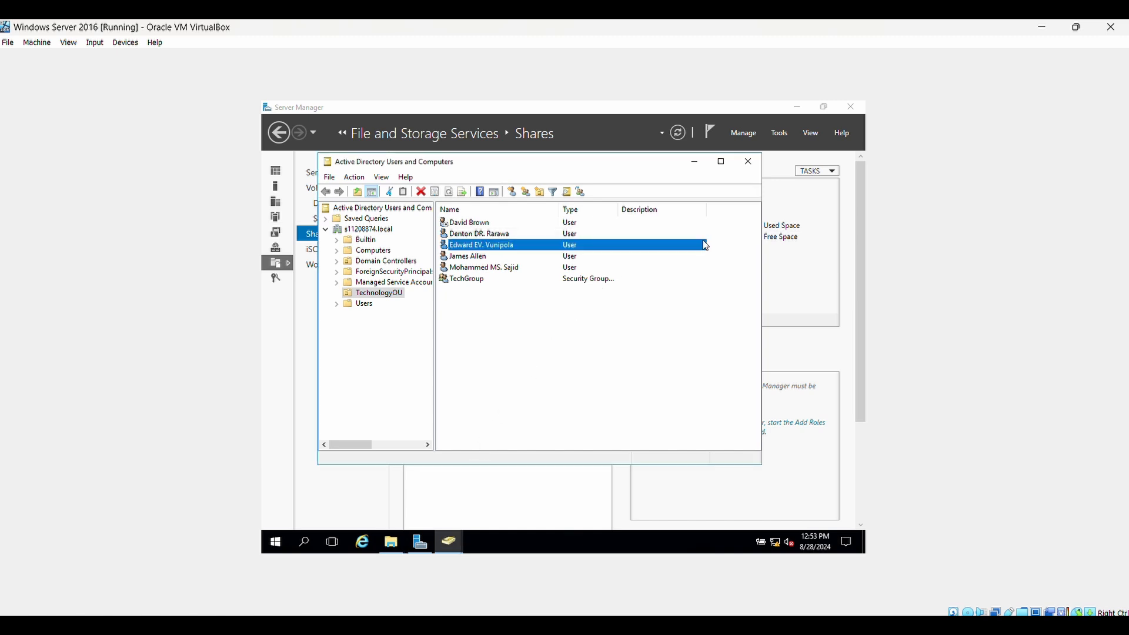
shift+click(574, 257)
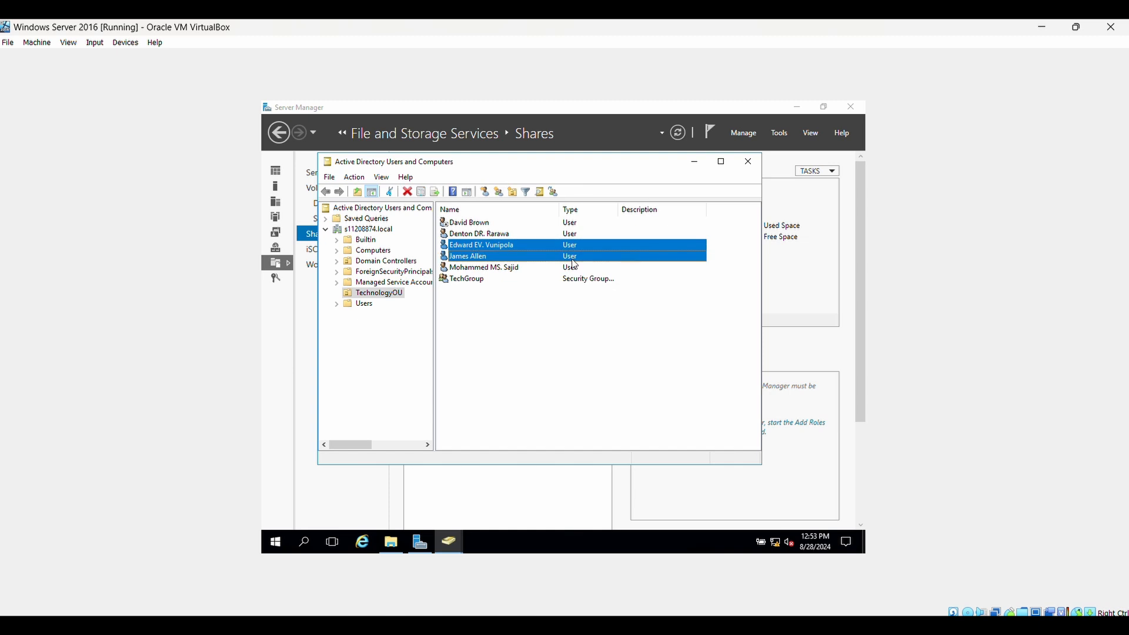
shift+click(576, 269)
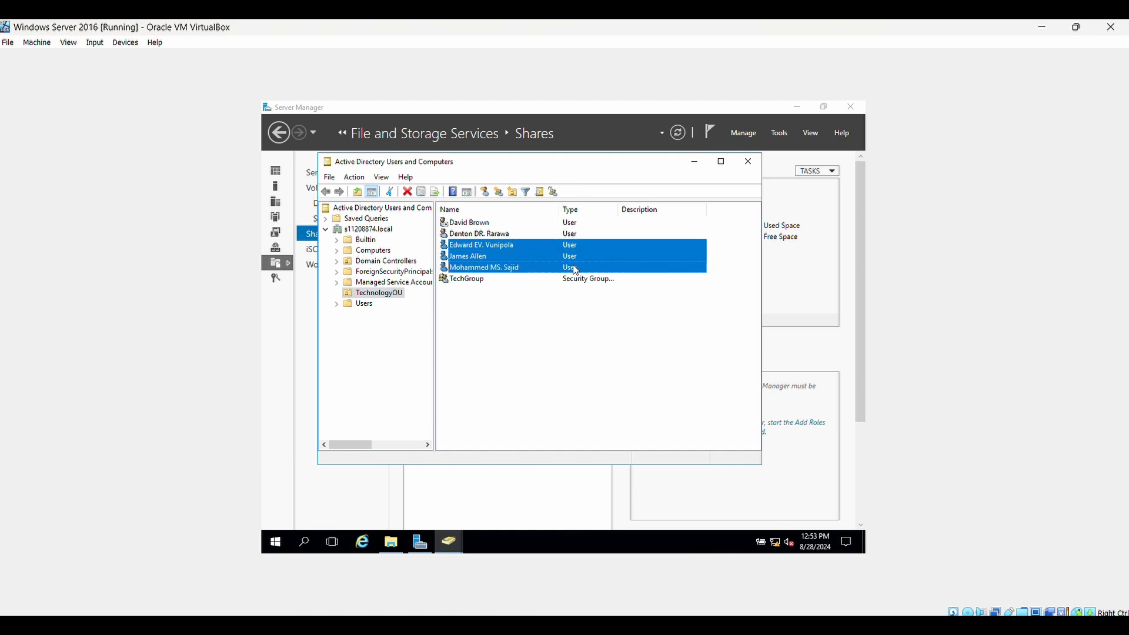
right_click(575, 270)
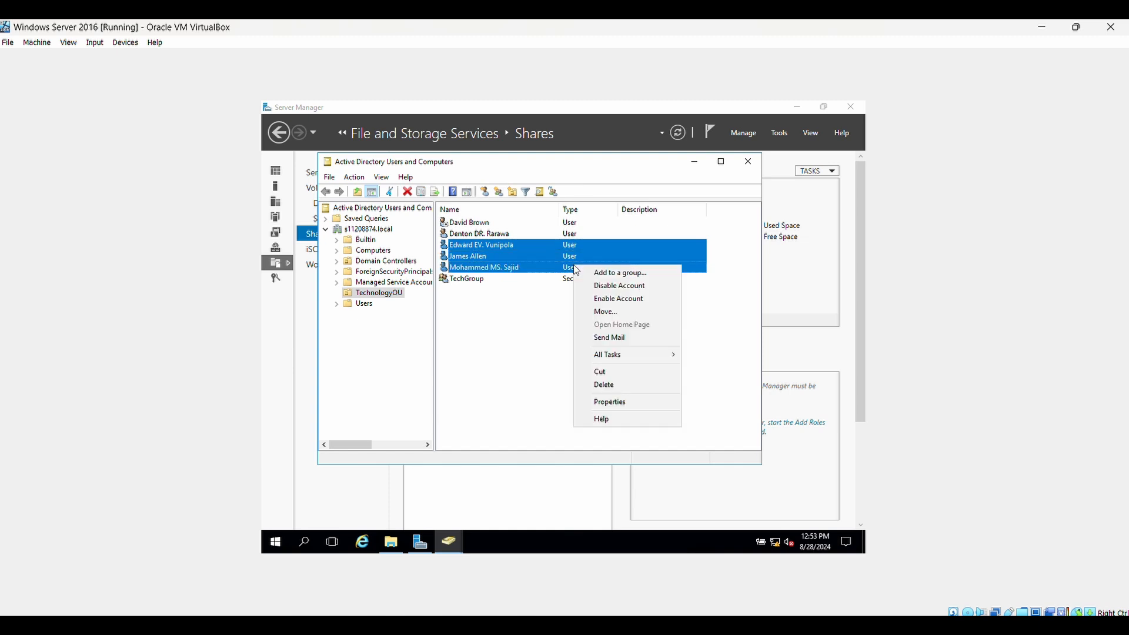
click(610, 404)
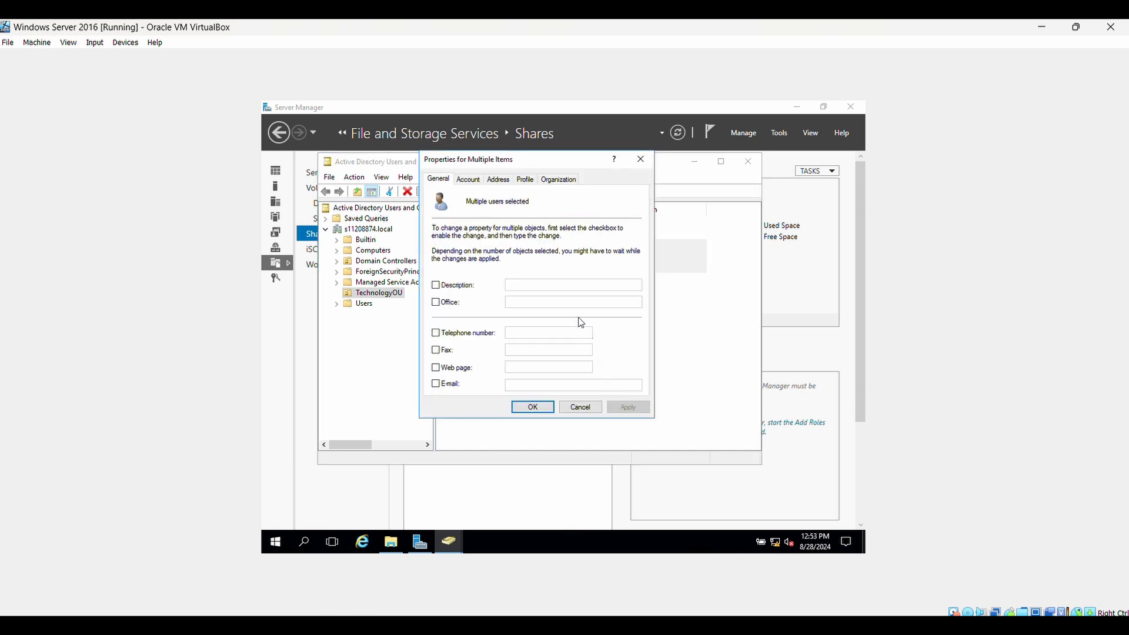
click(525, 179)
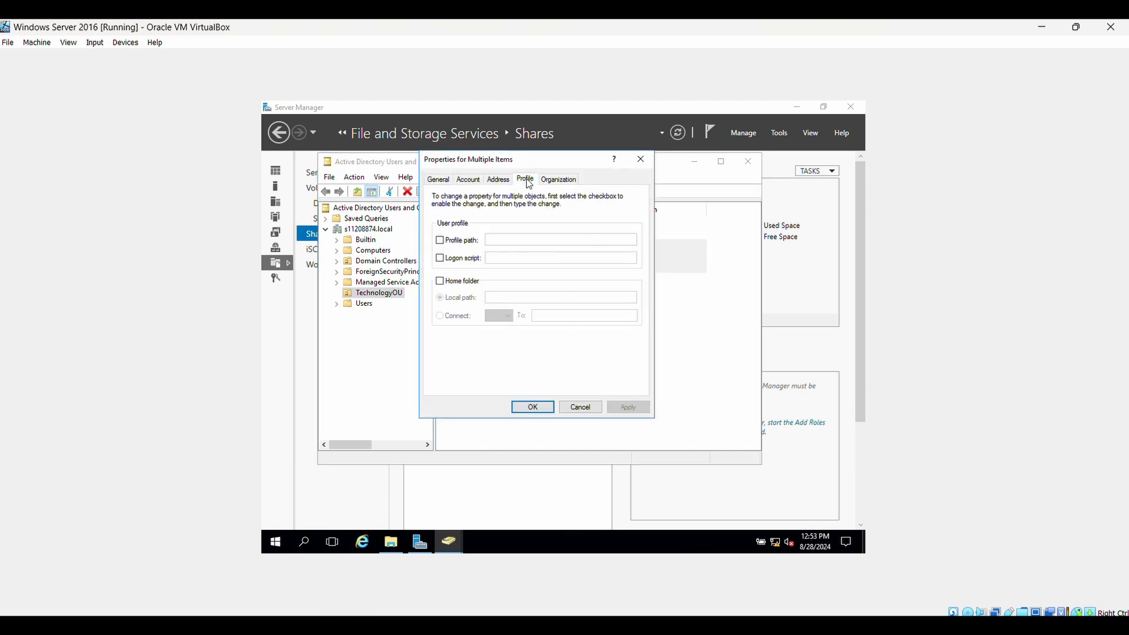
Enable the profile path for the selected users, set it to \\Win-8j4ksggunkl\roaming\%username%, and apply the change
click(444, 242)
click(493, 239)
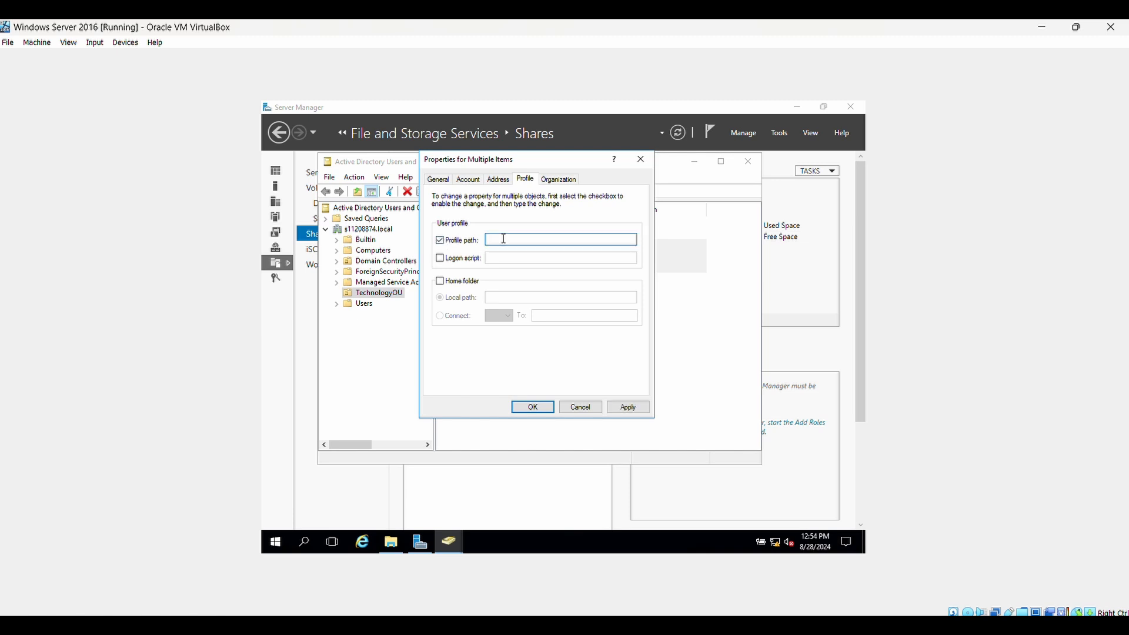
key(ctrl+v)
text(\%username%)
click(628, 407)
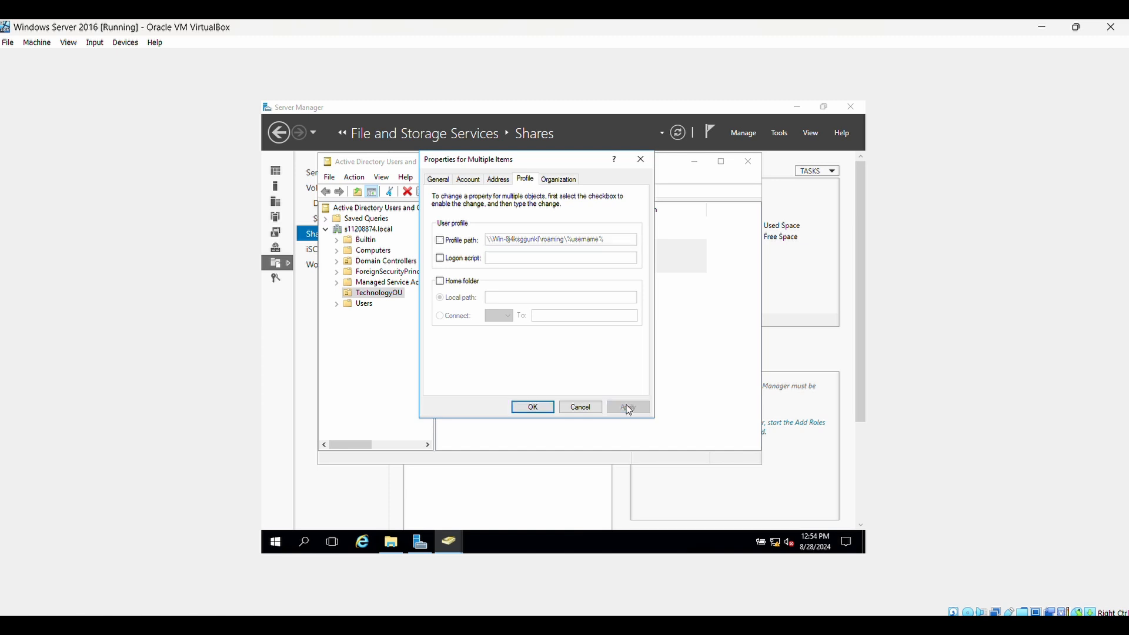
click(535, 407)
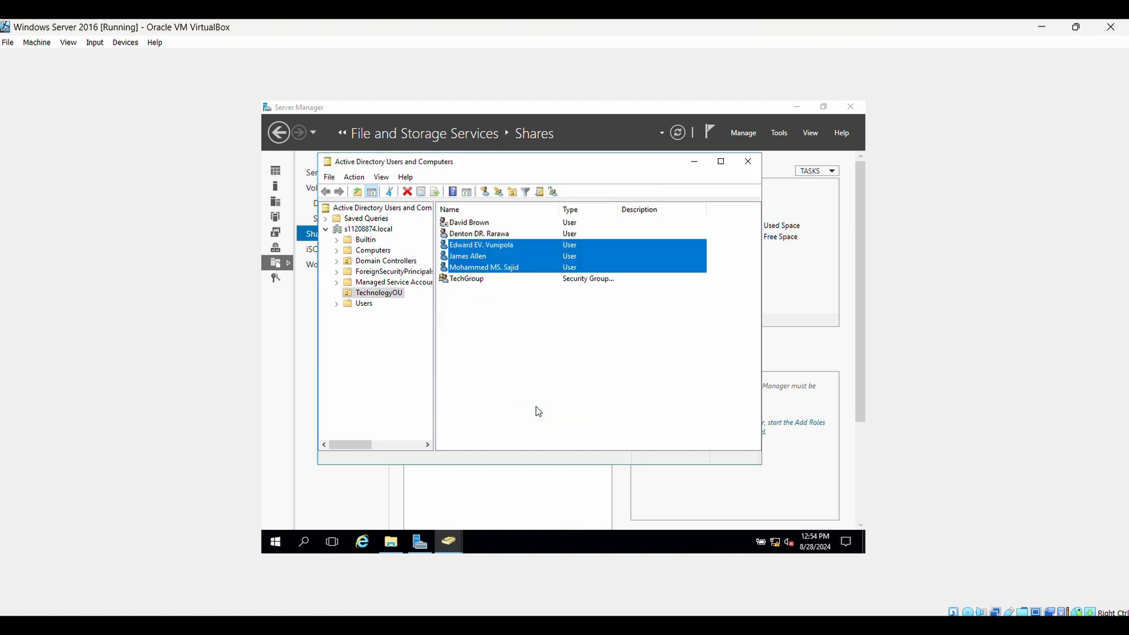
Check the profile path of the third user in TechnologyOU, and close Active Directory Users and Computers
click(554, 340)
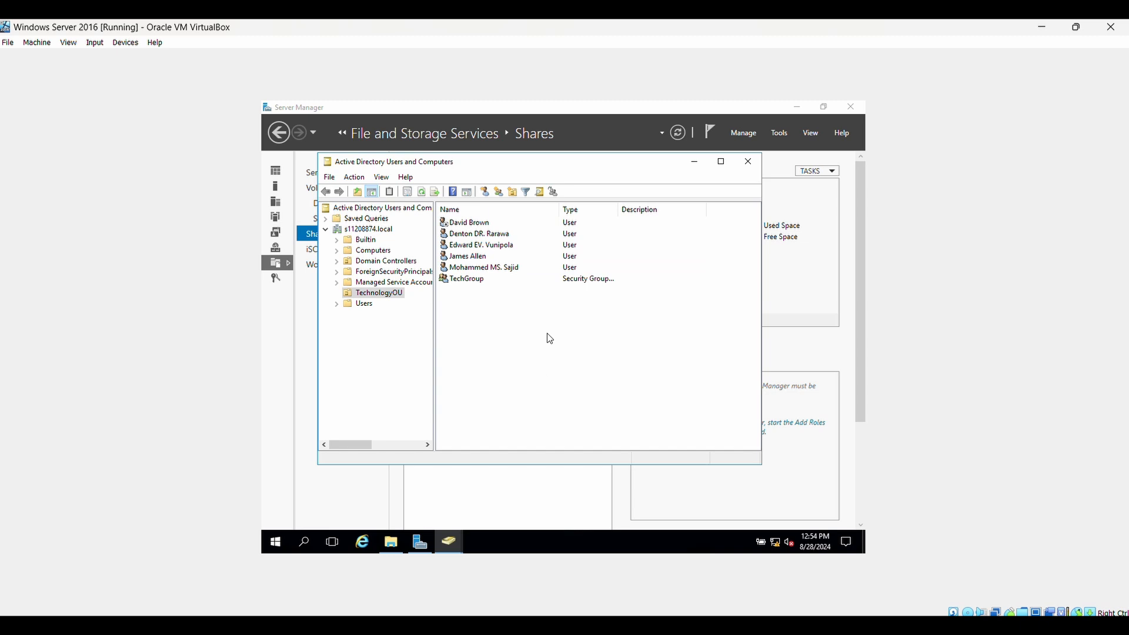
right_click(569, 247)
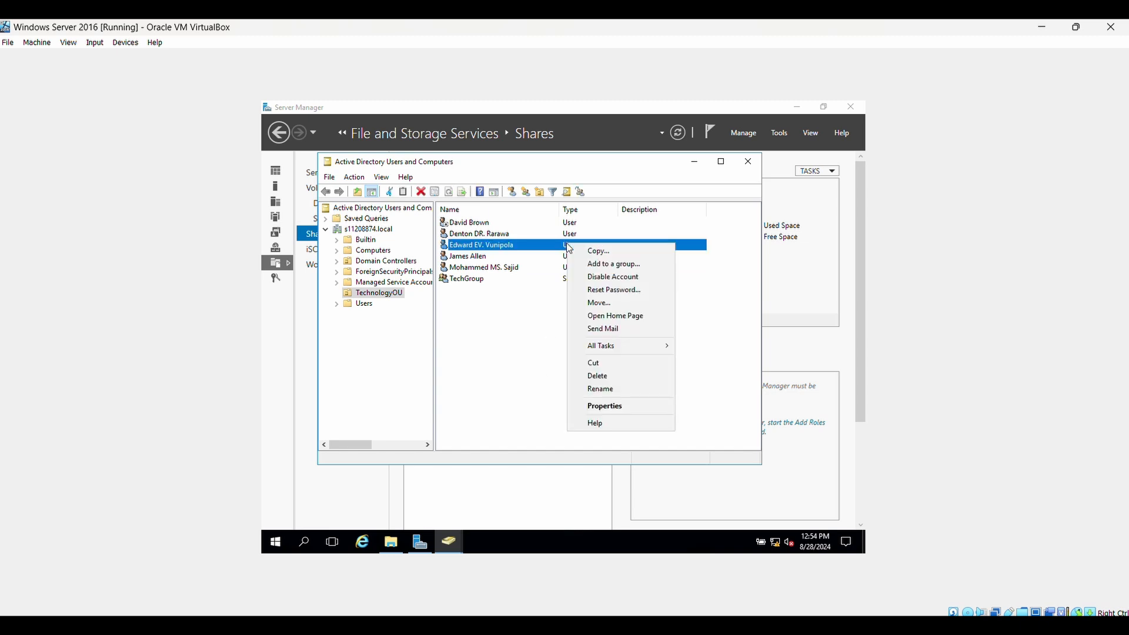
click(600, 407)
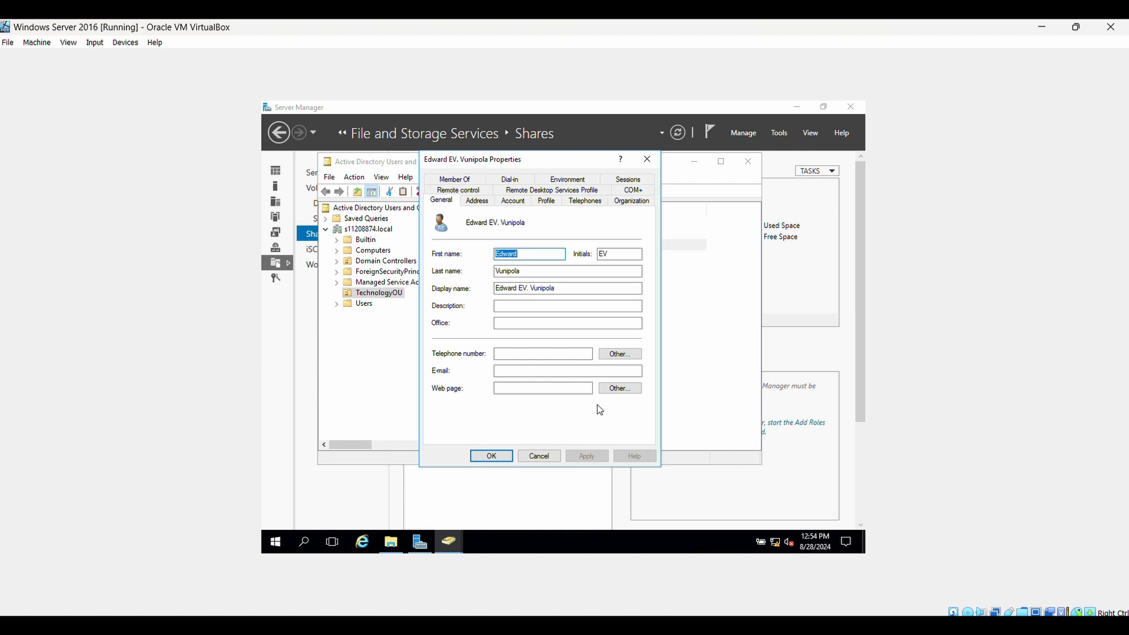
click(547, 201)
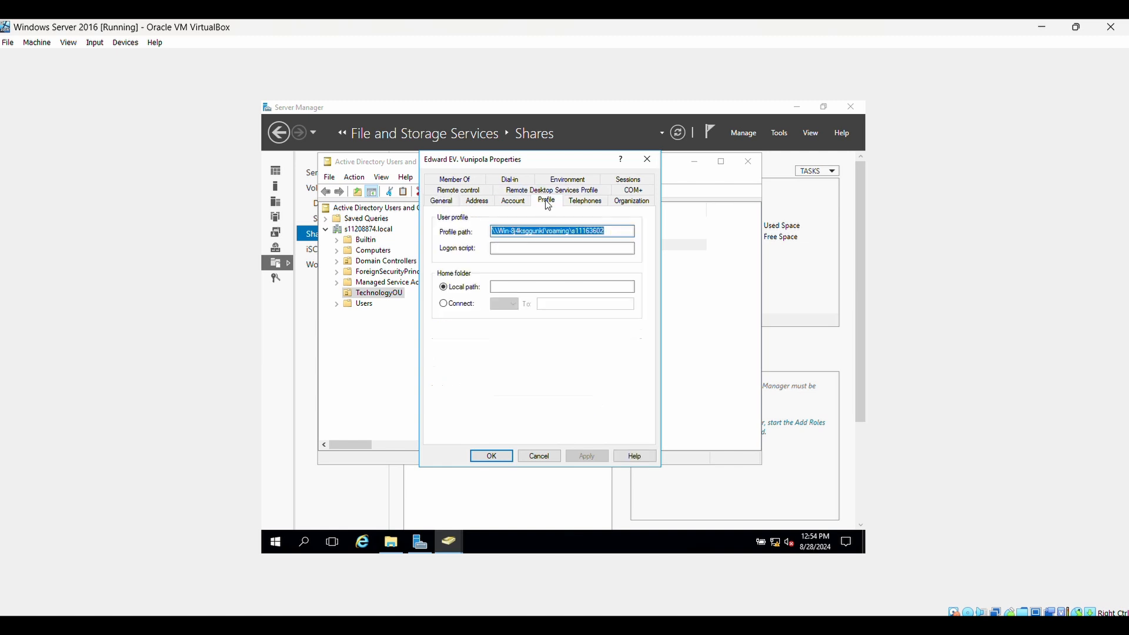
click(609, 230)
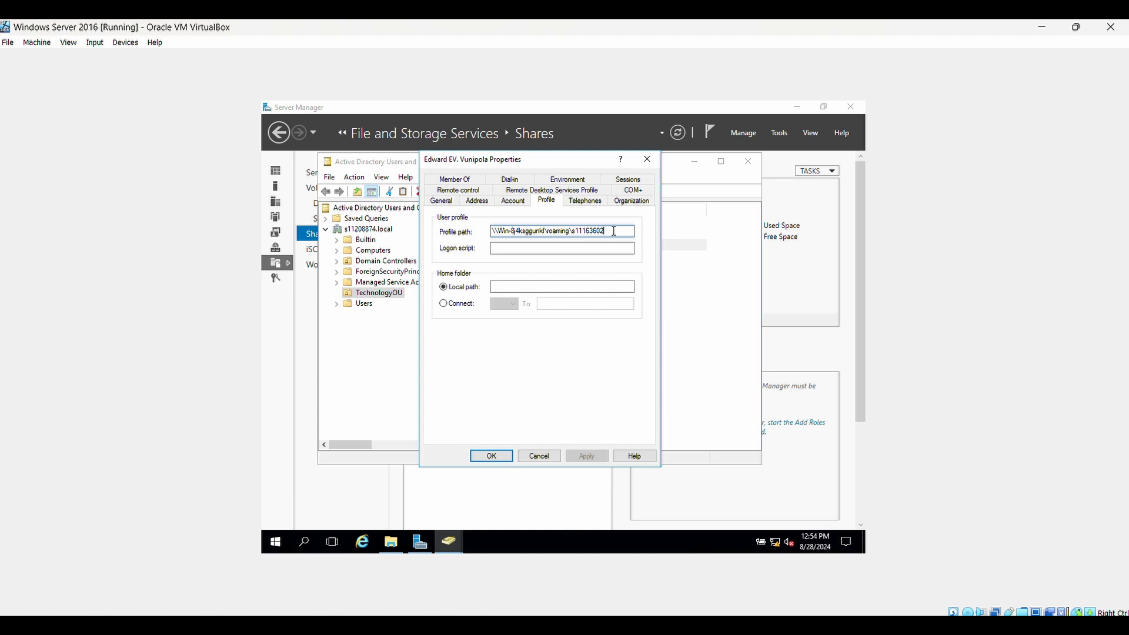
click(491, 456)
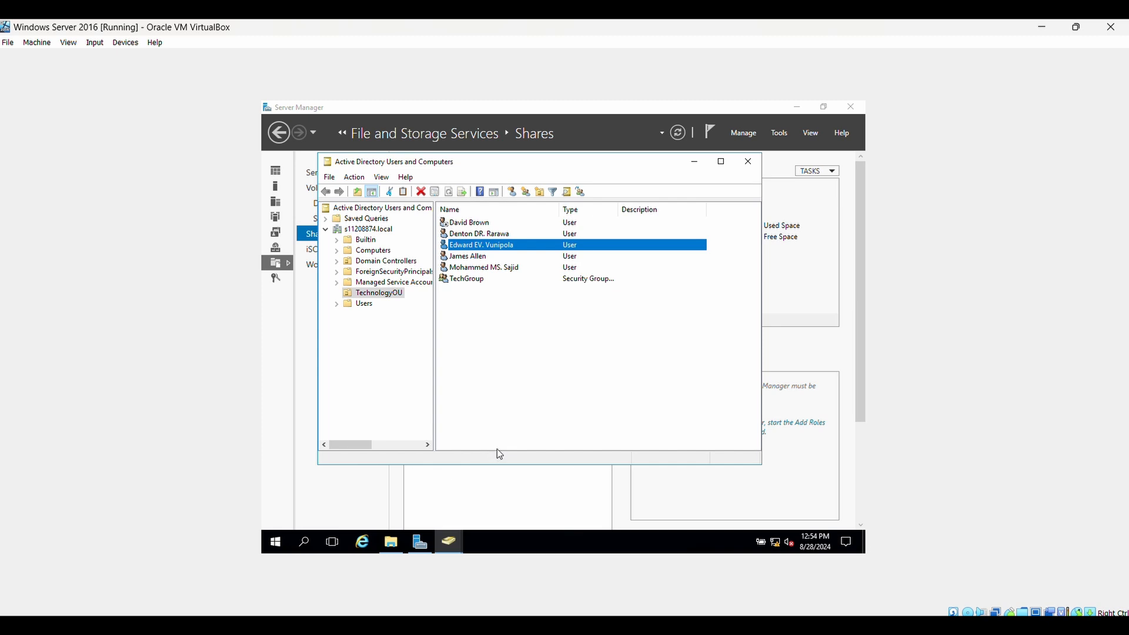
click(748, 161)
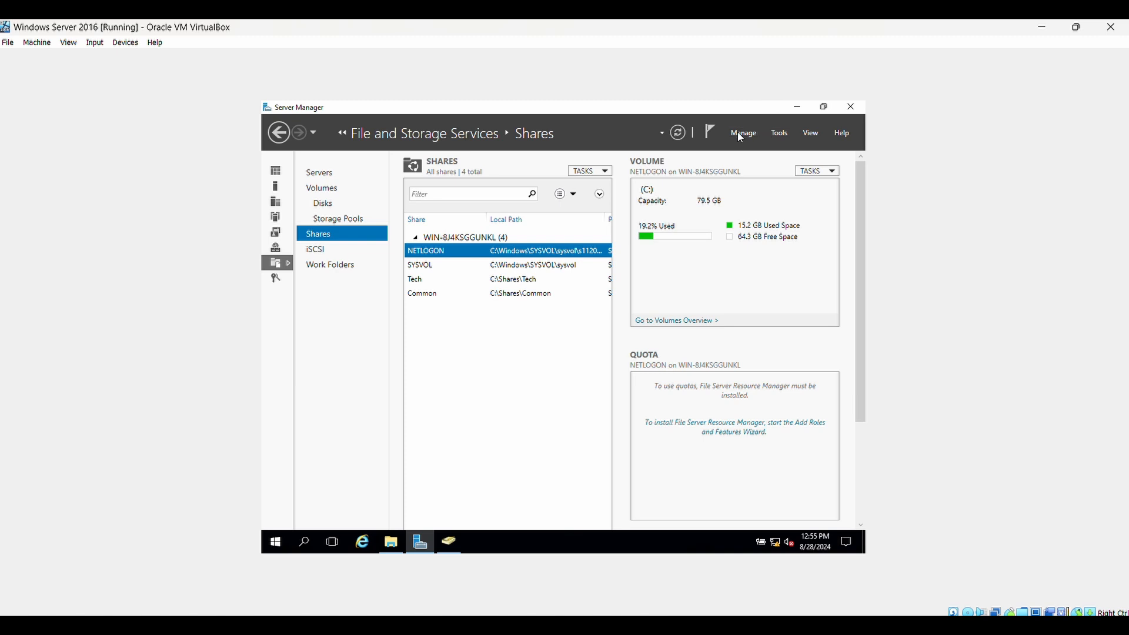
Start adding roles and features in Server Manager, using a role-based installation on the local server from the server pool
click(738, 134)
click(755, 147)
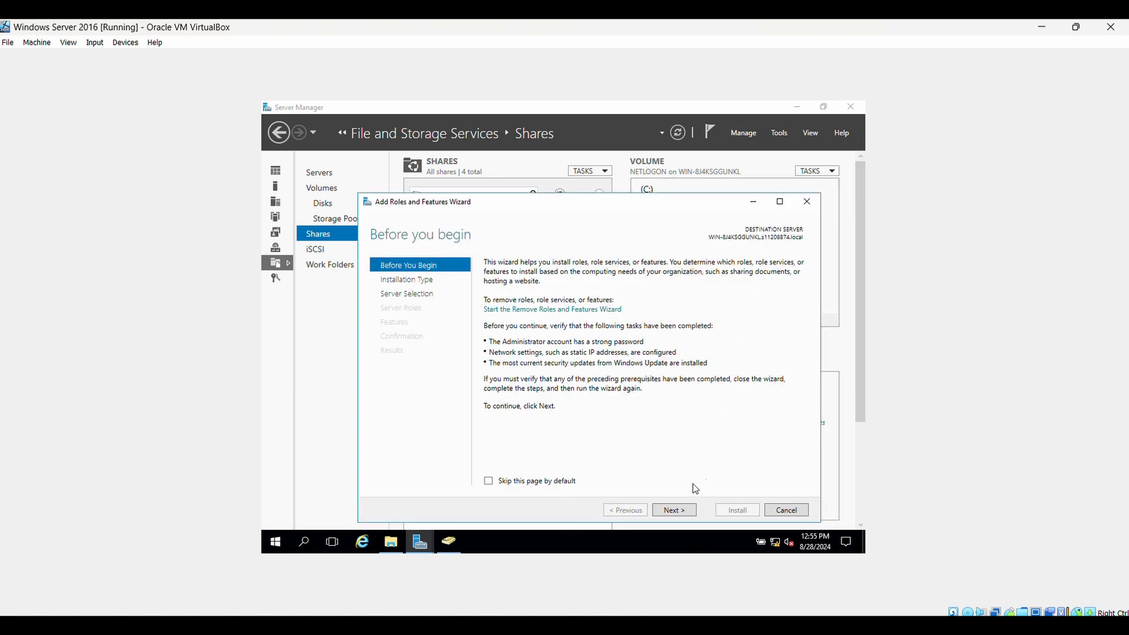
click(683, 513)
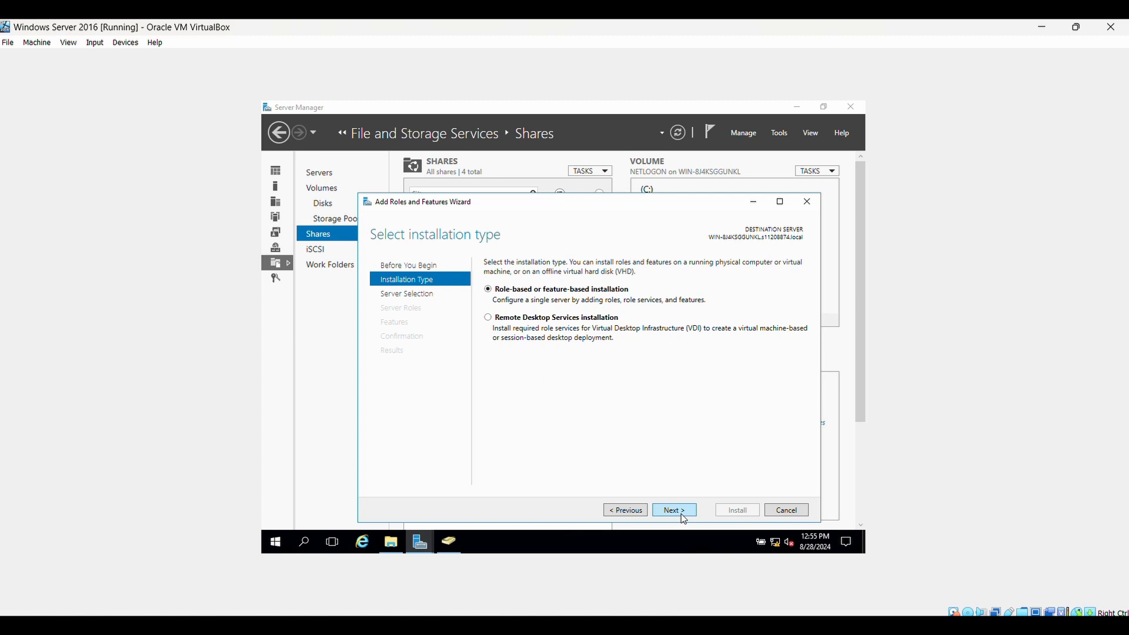
click(683, 514)
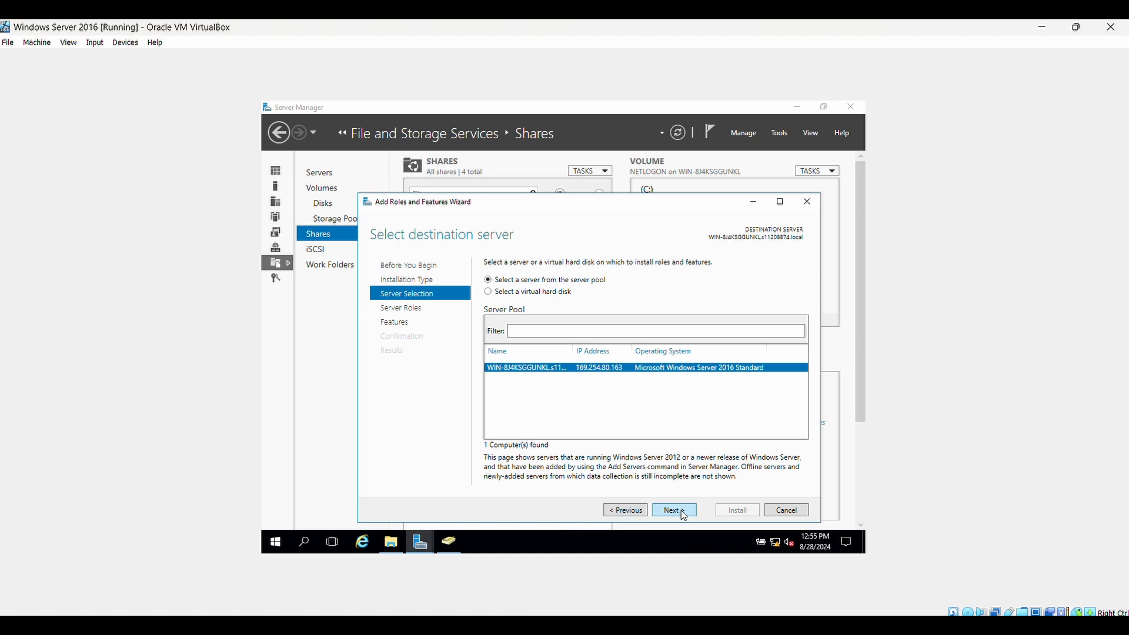
click(684, 515)
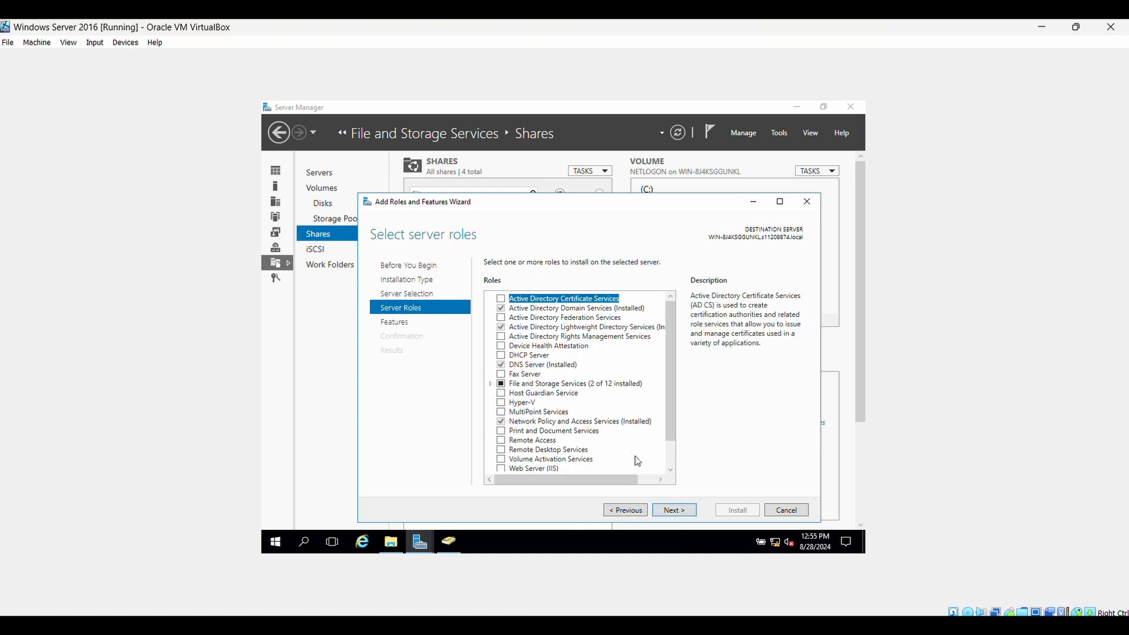
Select File Server Resource Manager under File and iSCSI Services, including its required management tools
click(490, 384)
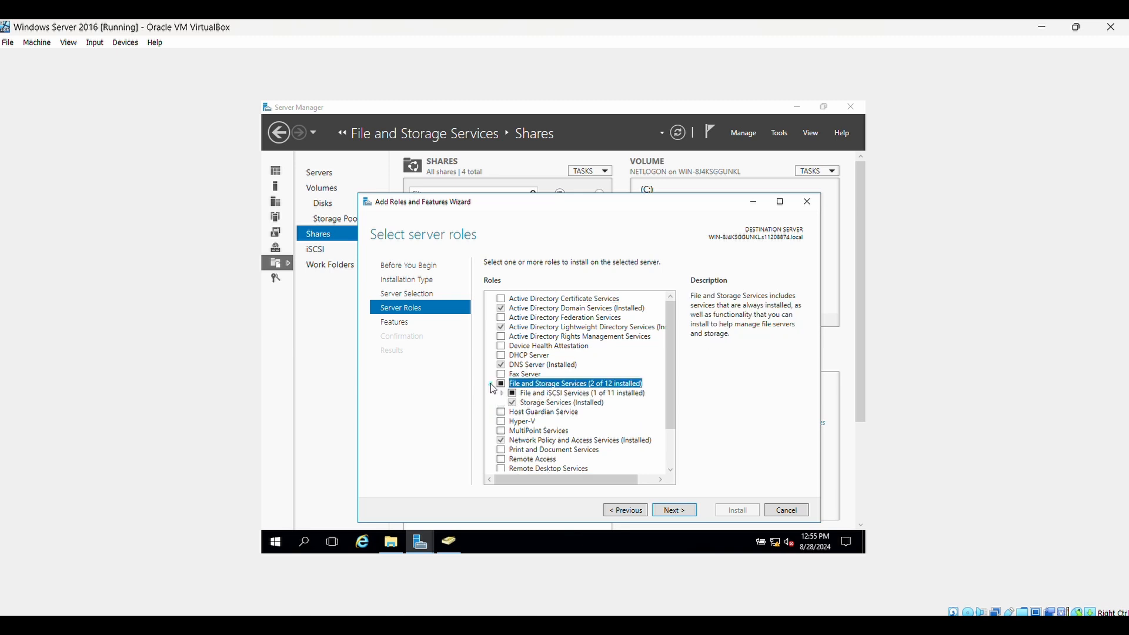
click(503, 394)
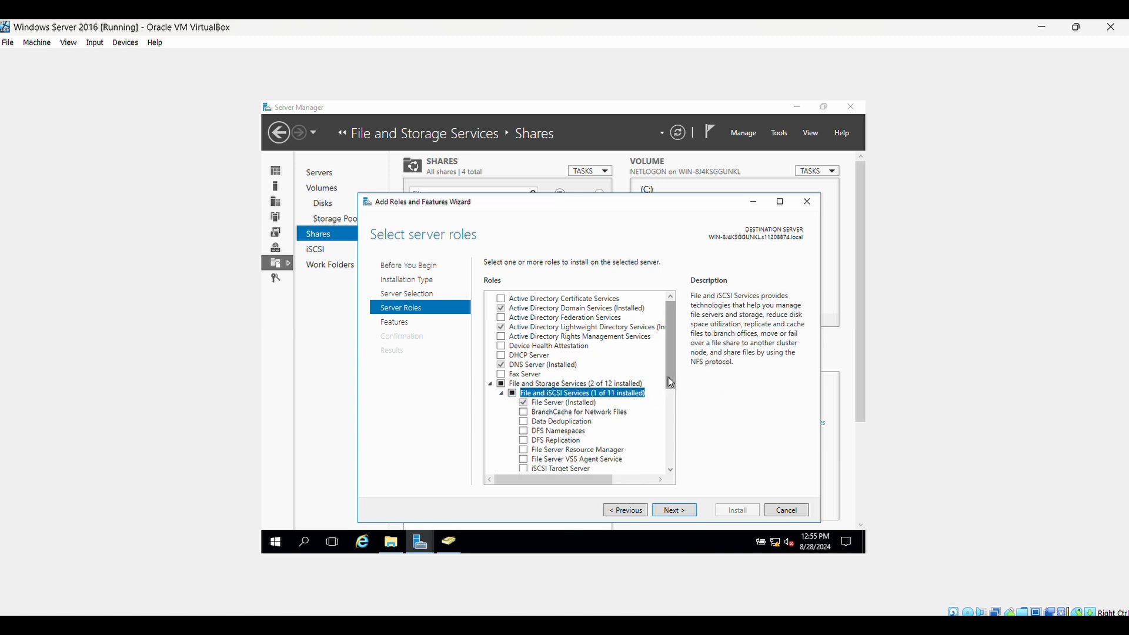
drag(668, 377, 671, 406)
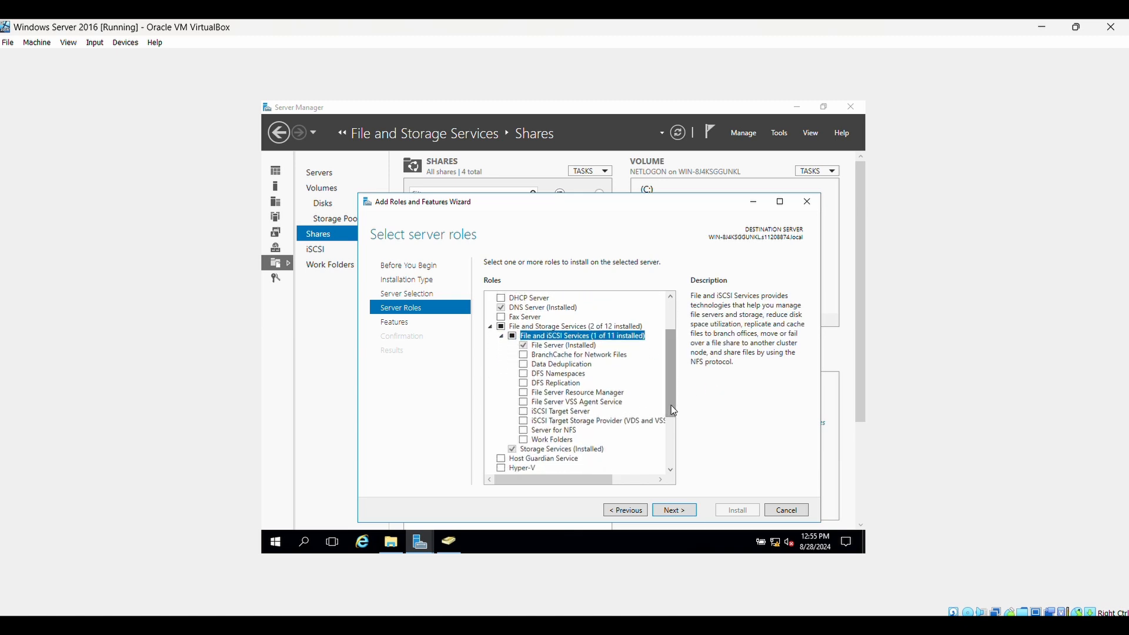
click(524, 393)
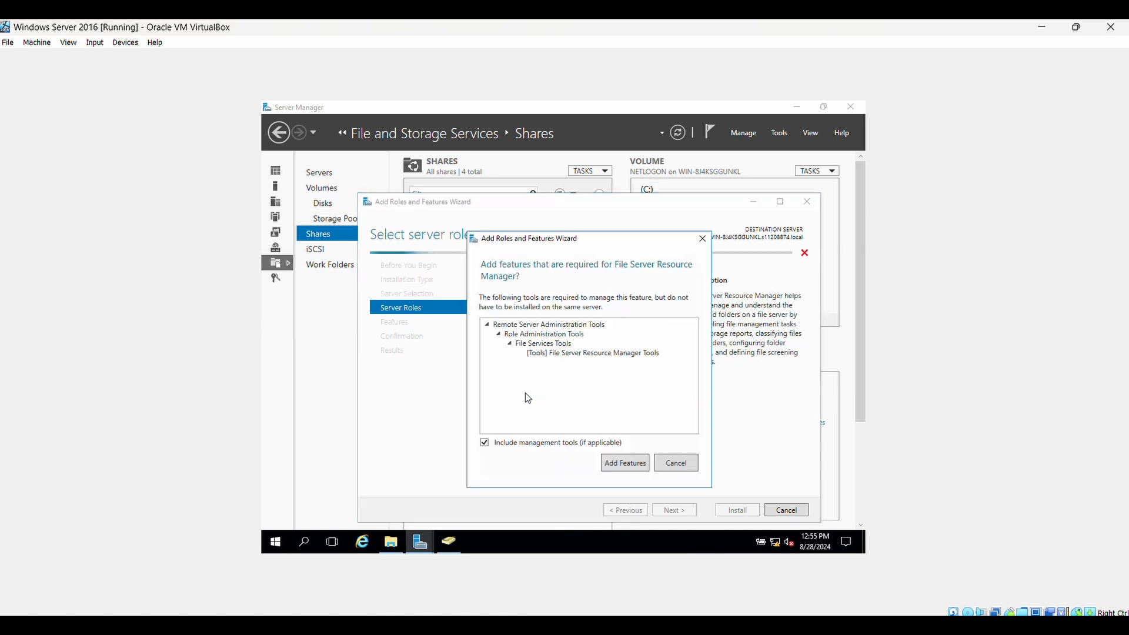
click(626, 464)
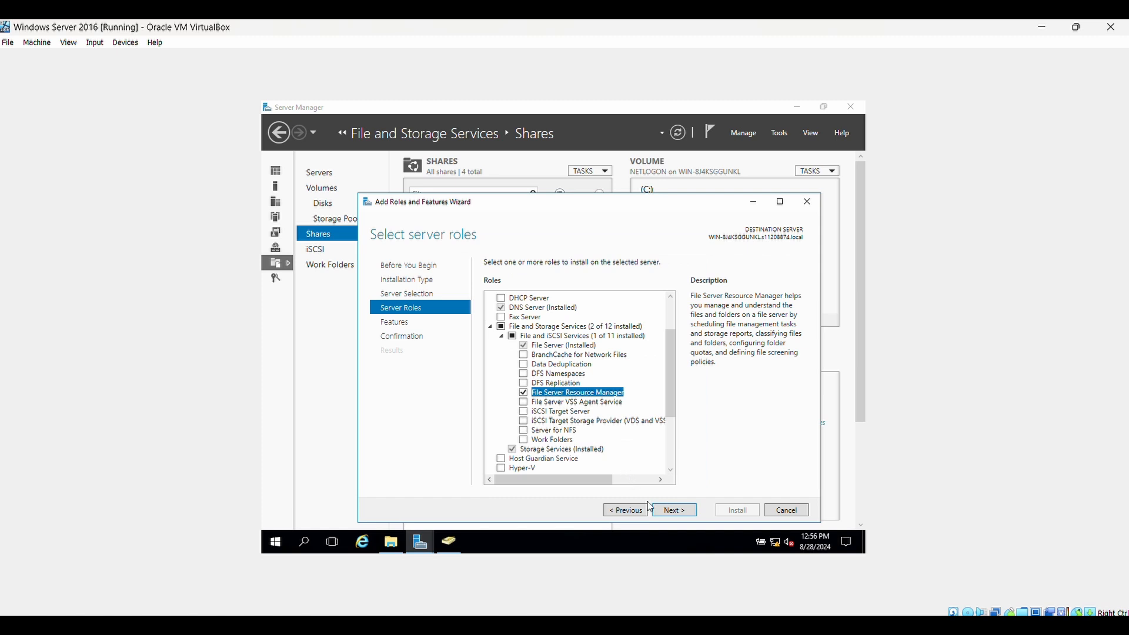
Install File Server Resource Manager without selecting additional features, close the wizard, and launch the newly installed console
click(674, 512)
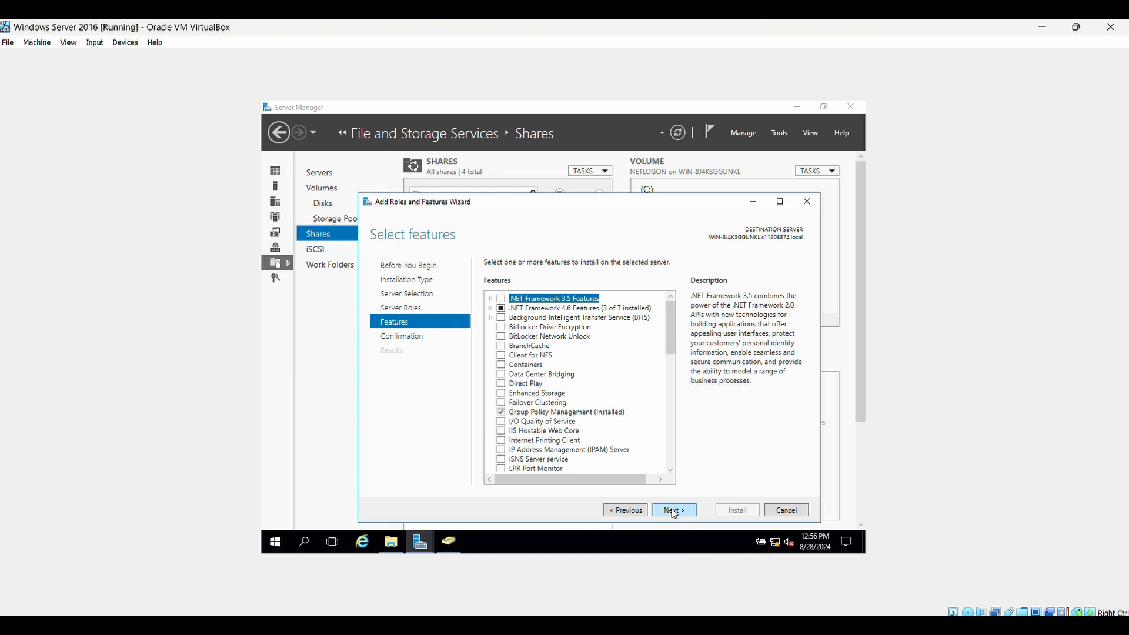
click(674, 513)
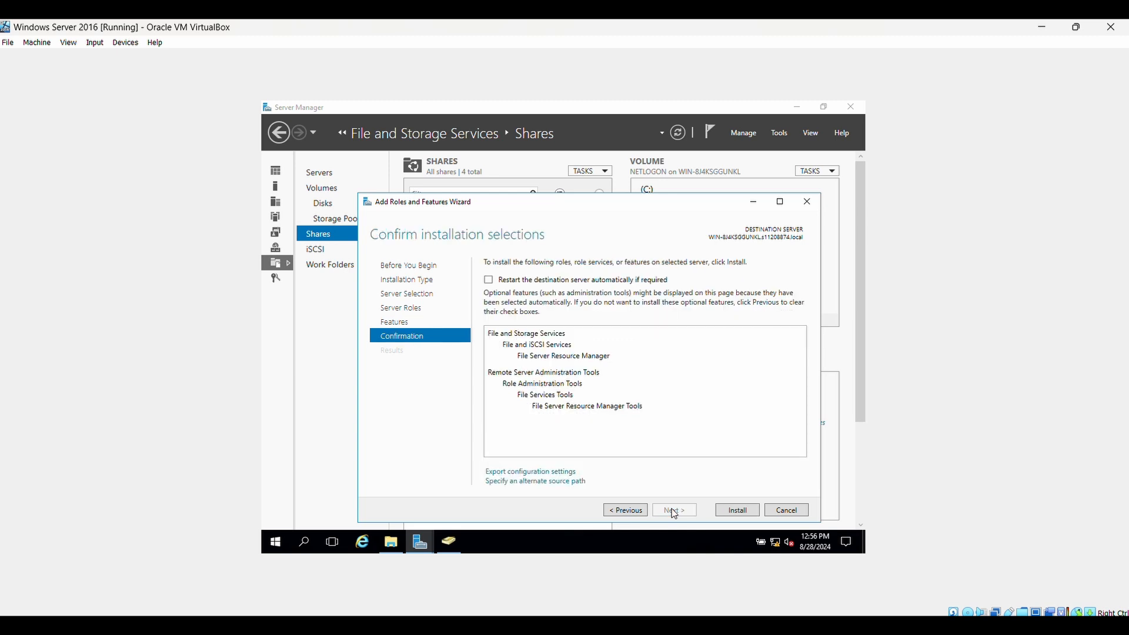
click(744, 510)
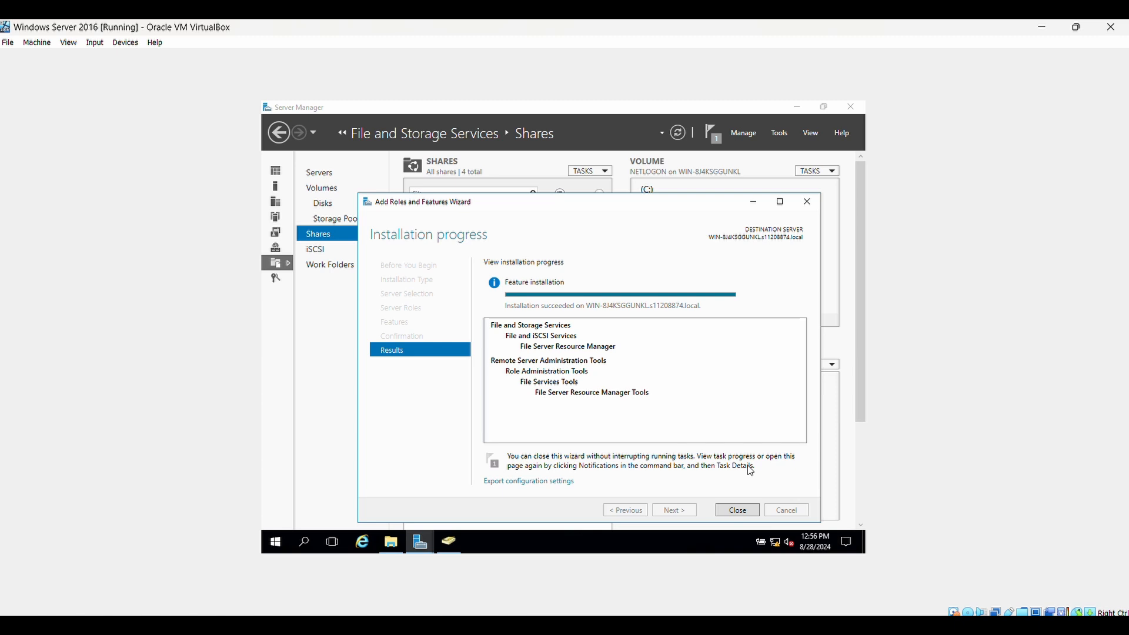
click(734, 509)
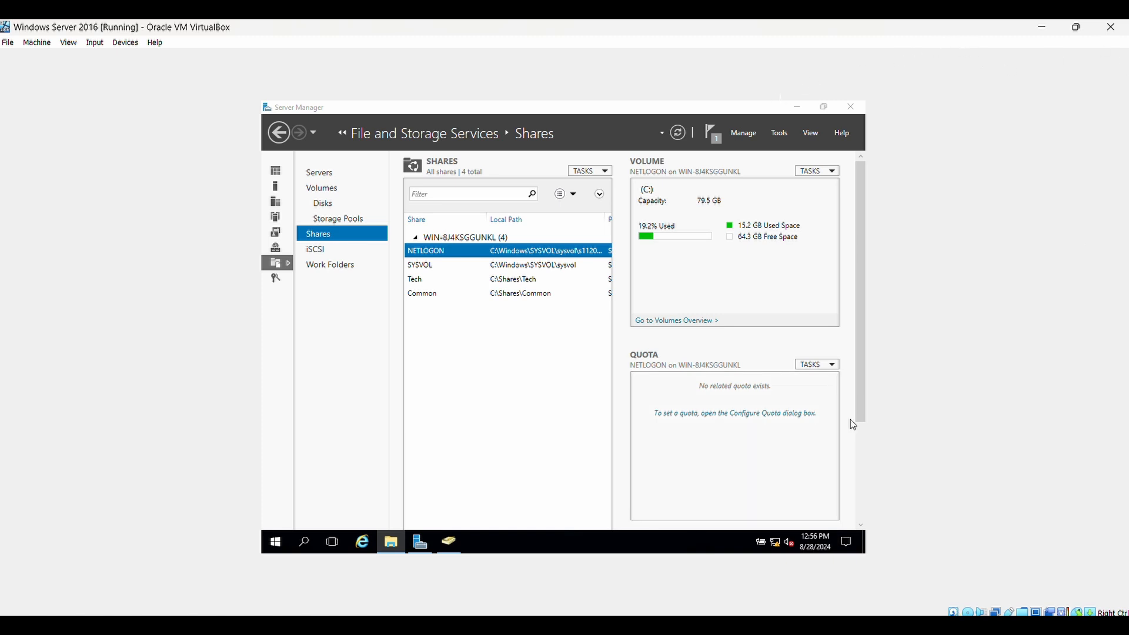
click(780, 133)
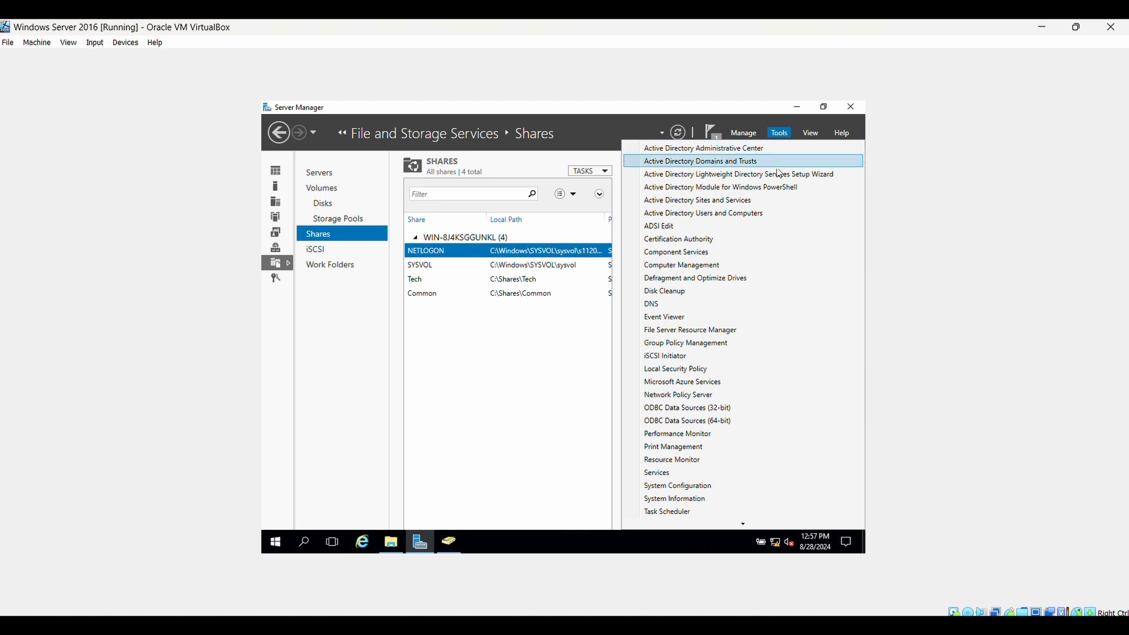
click(706, 332)
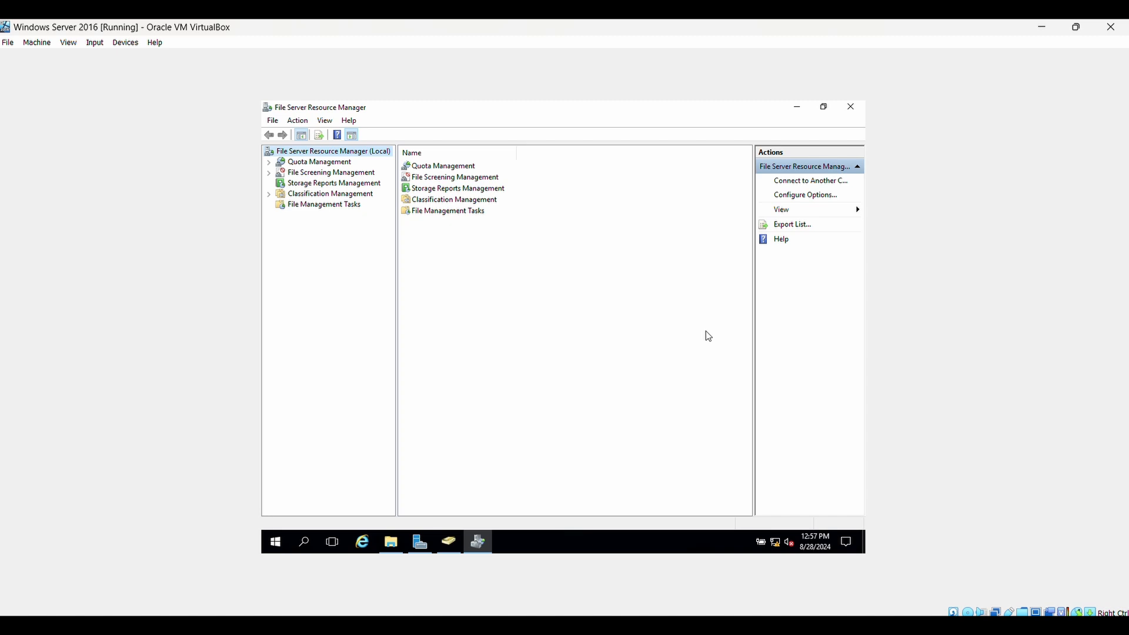
Create a file group named Block Rich Text Files under File Screening Management that includes files matching *rtf
click(269, 173)
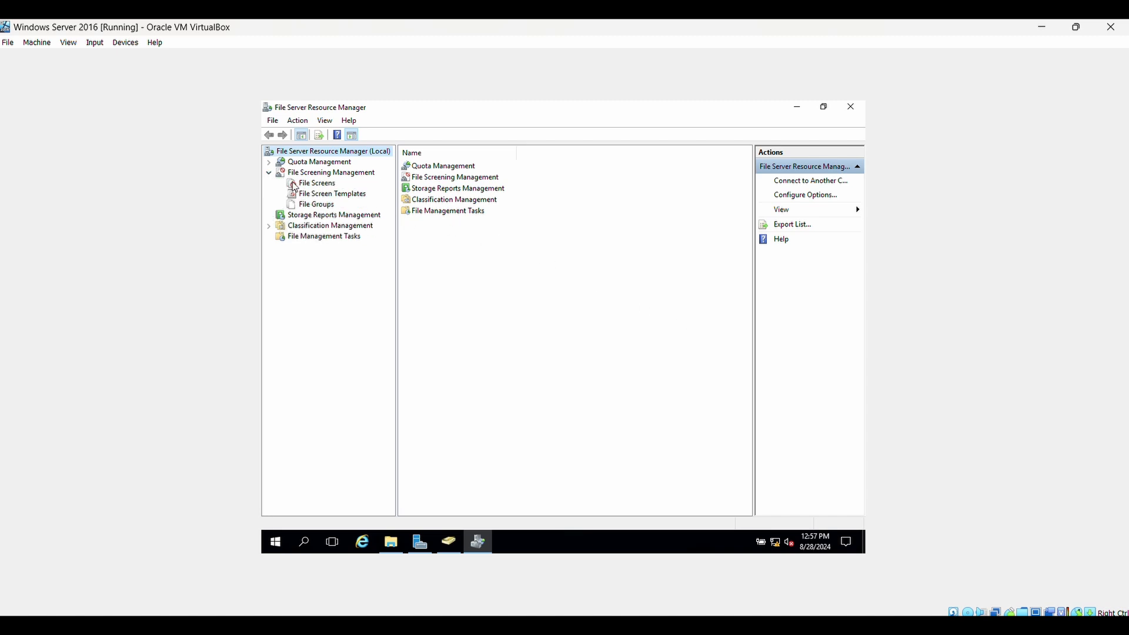
click(330, 208)
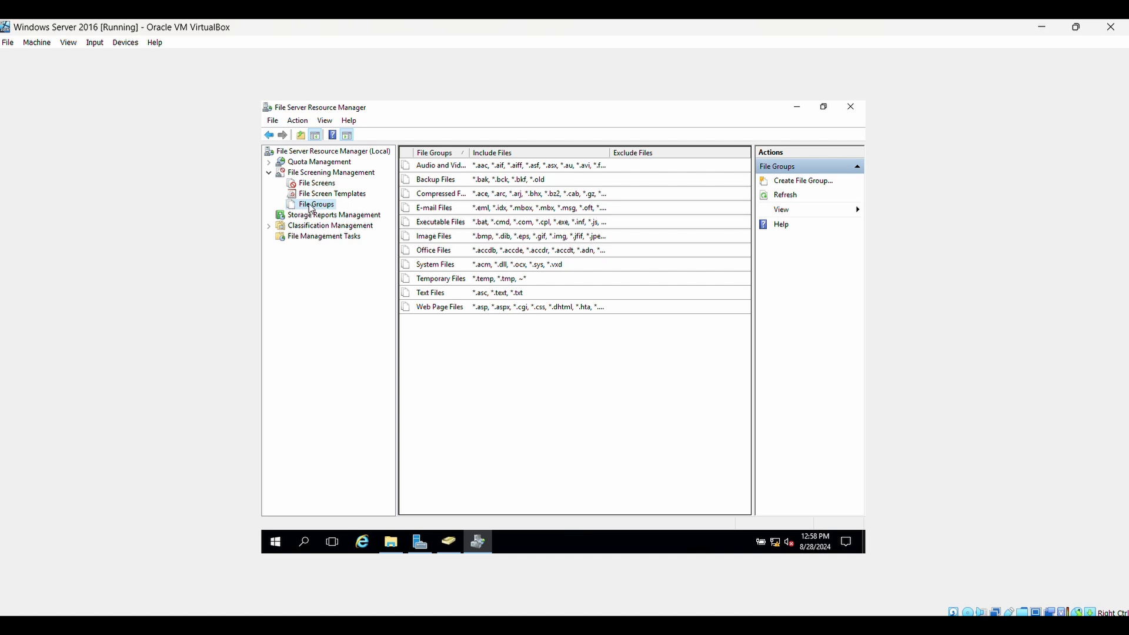
right_click(311, 209)
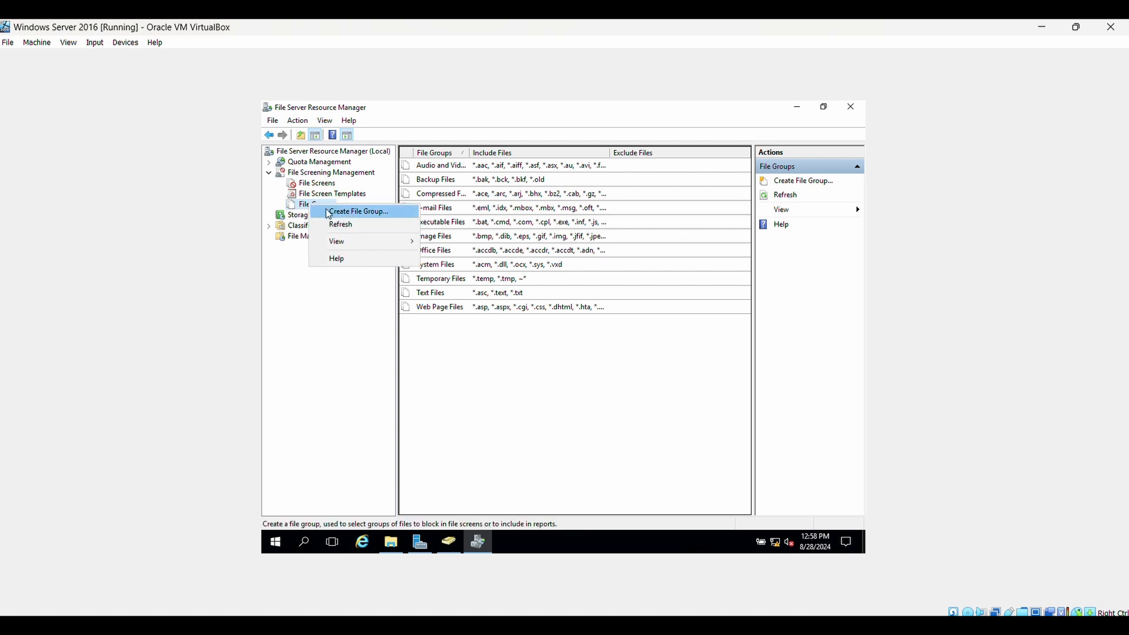
click(329, 214)
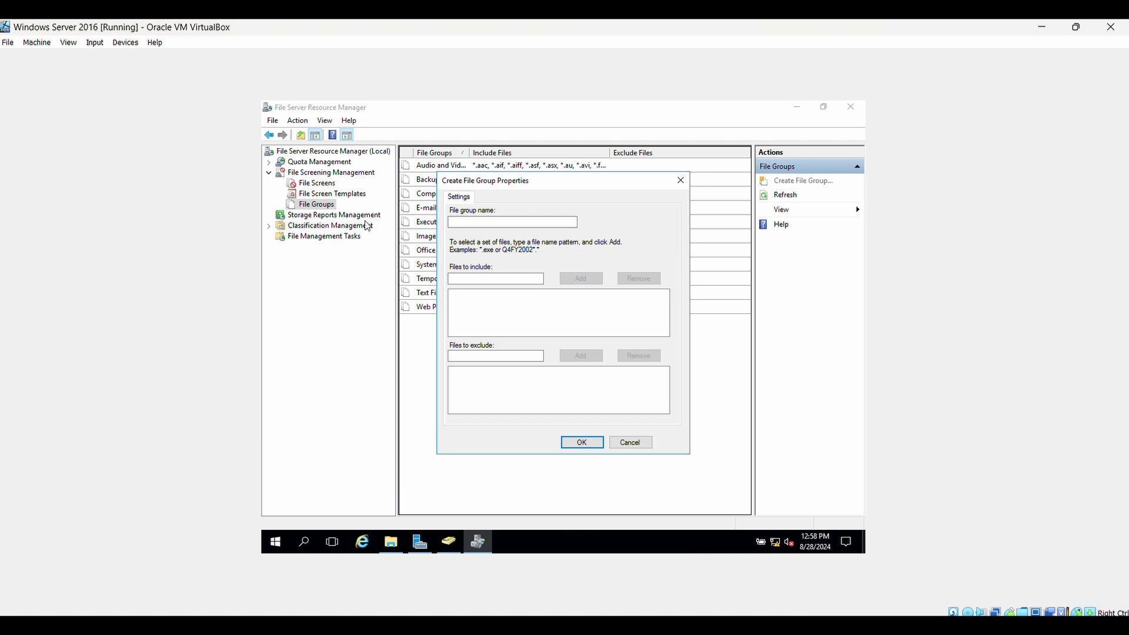
click(473, 224)
text(Block Rich Text Files)
click(530, 280)
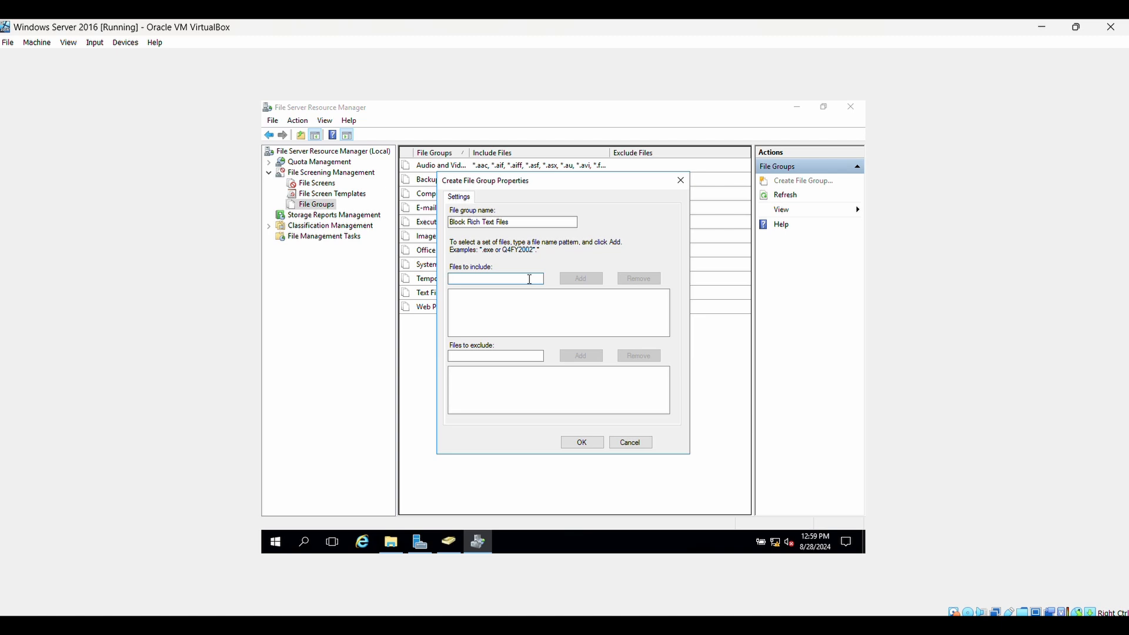
text(*)
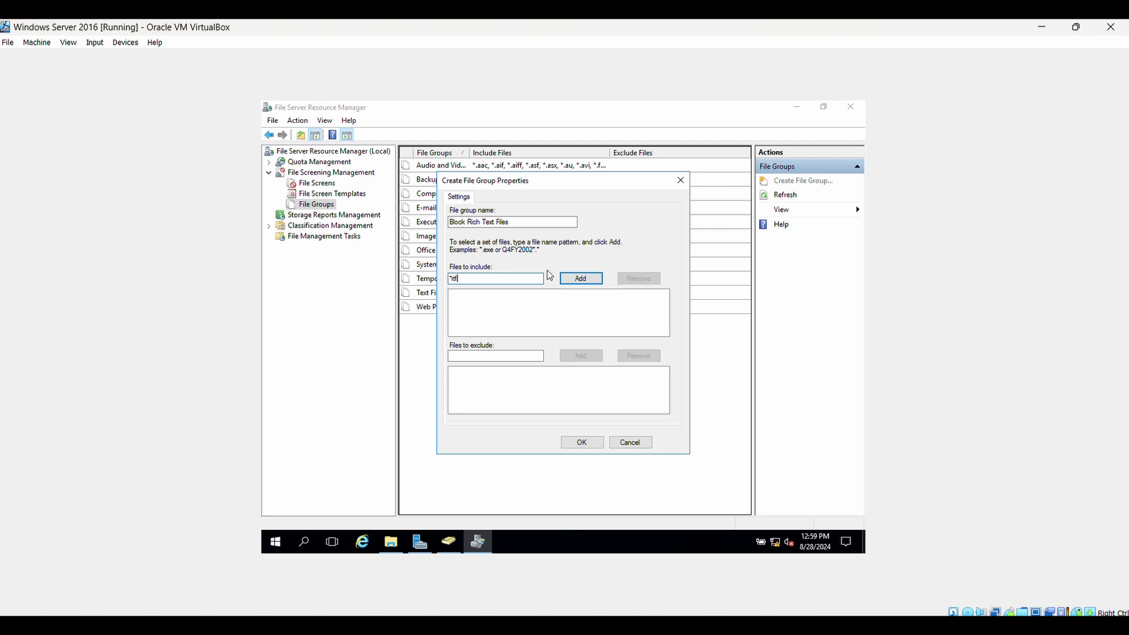
click(594, 283)
click(594, 450)
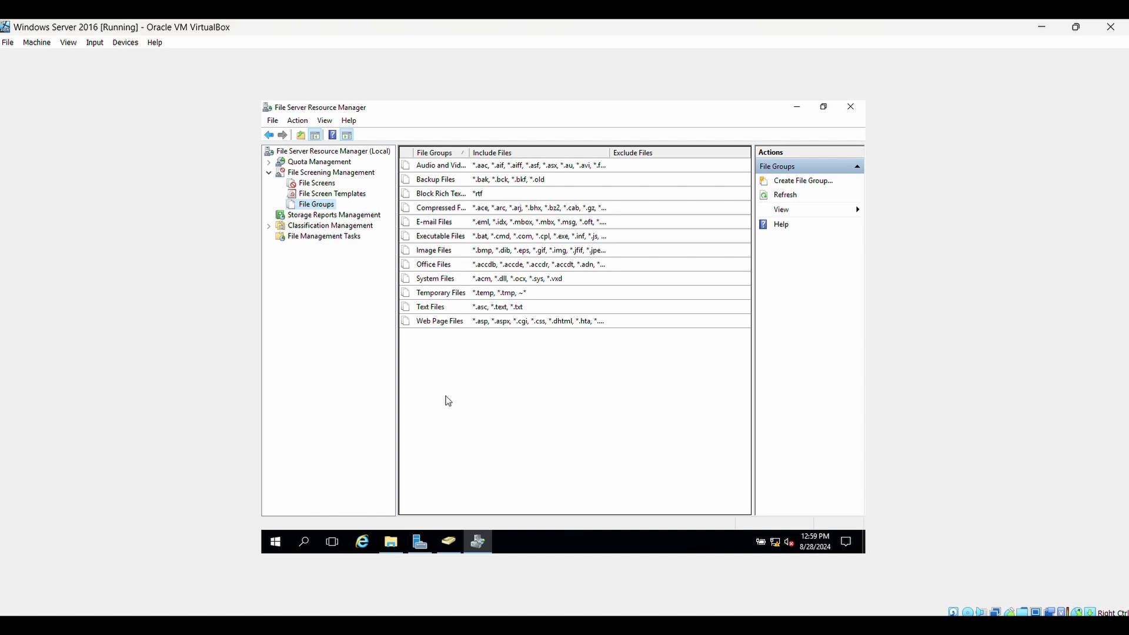
Start creating a file screen and set its path to the Tech folder in C:\Shares
click(326, 187)
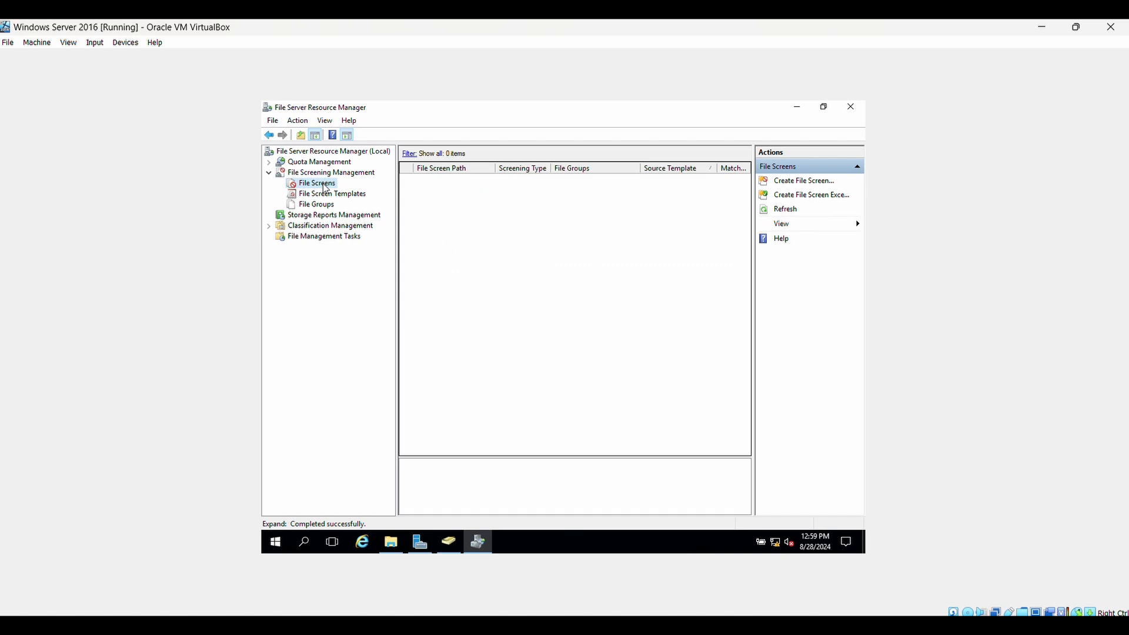
right_click(325, 187)
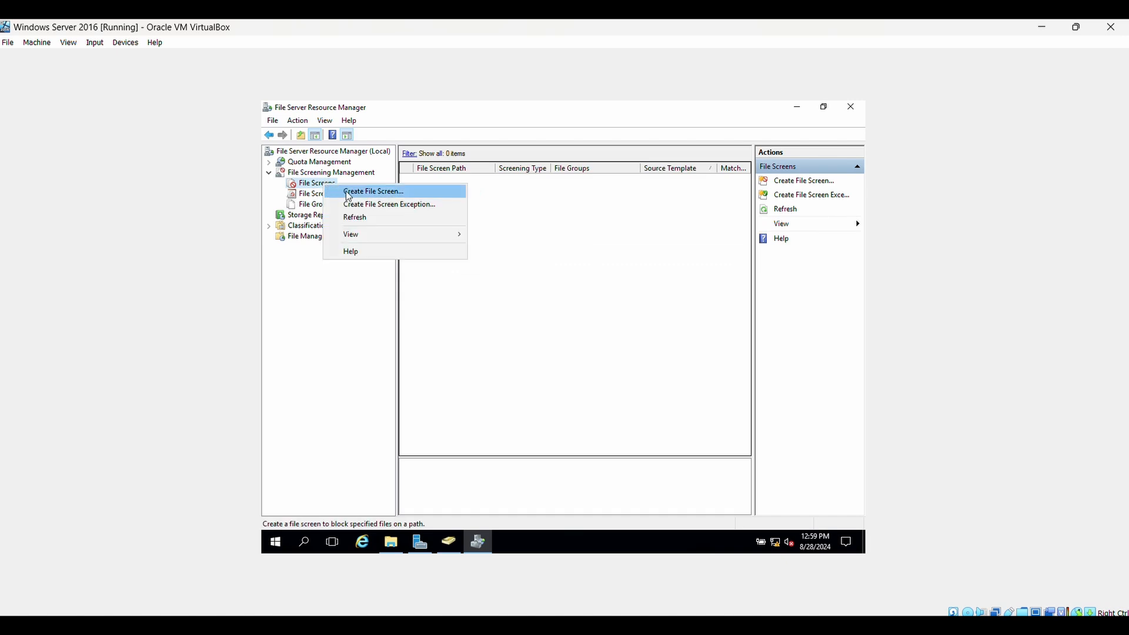
click(349, 193)
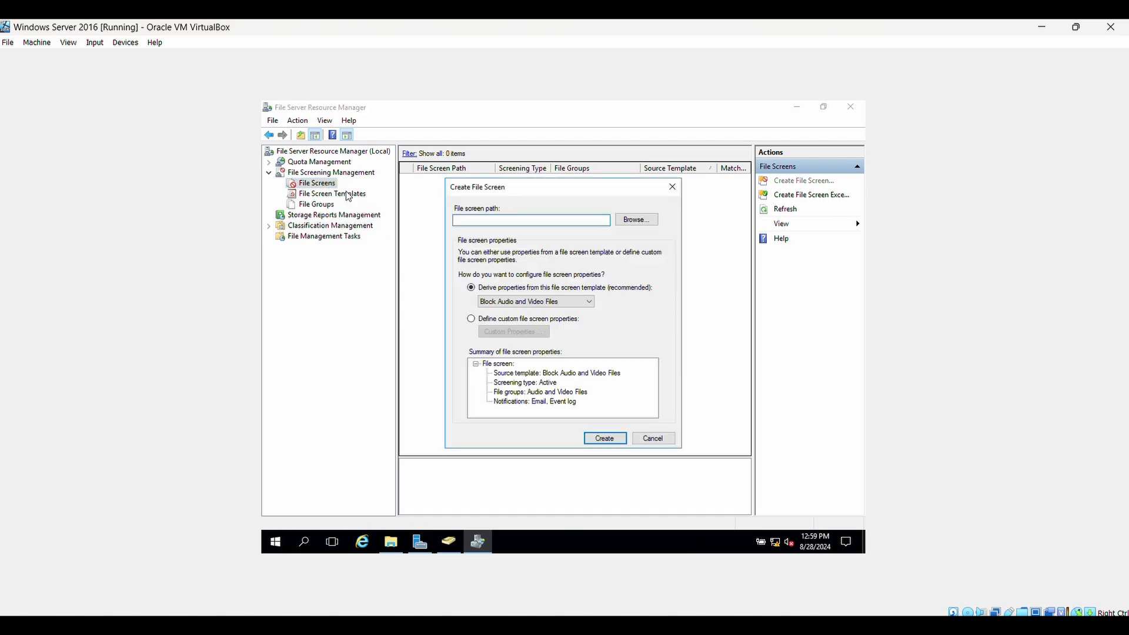
click(643, 223)
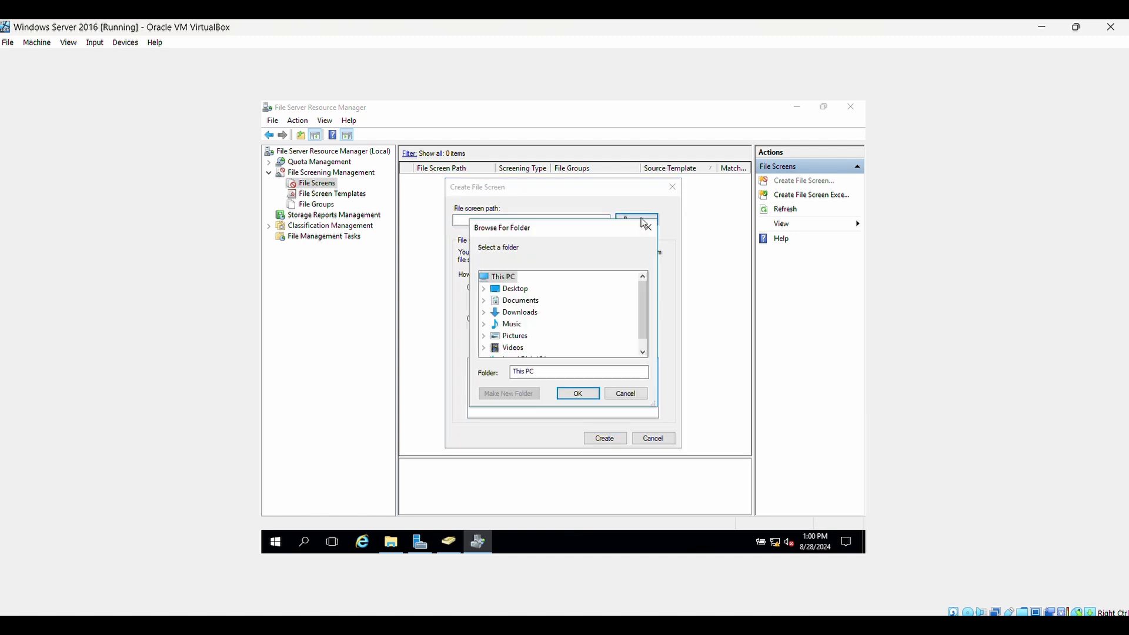
click(643, 352)
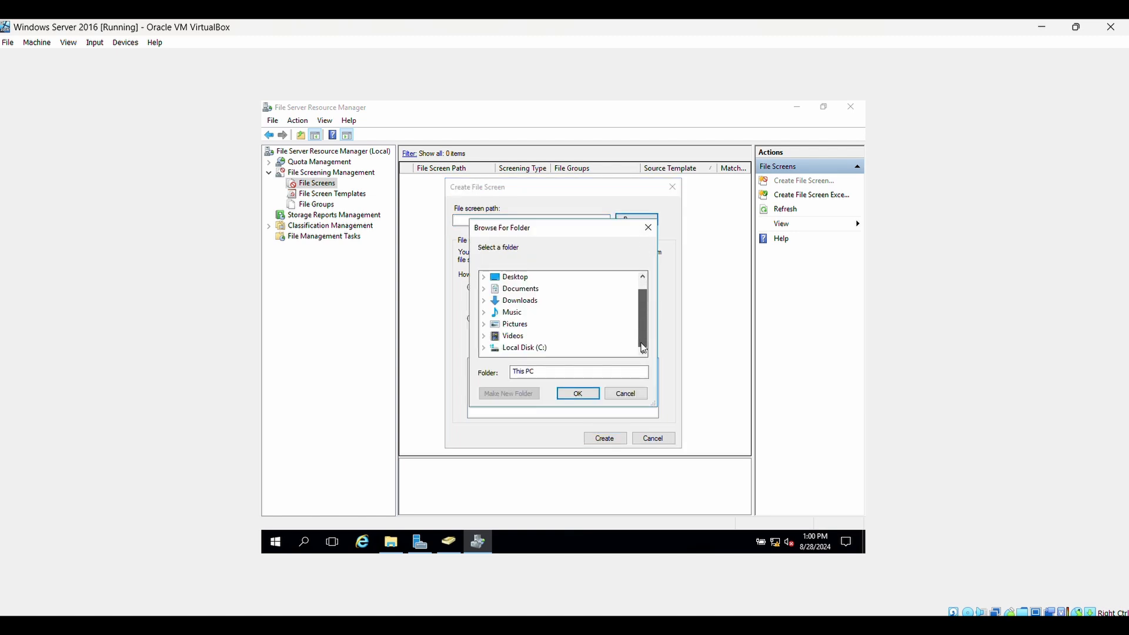
double_click(523, 353)
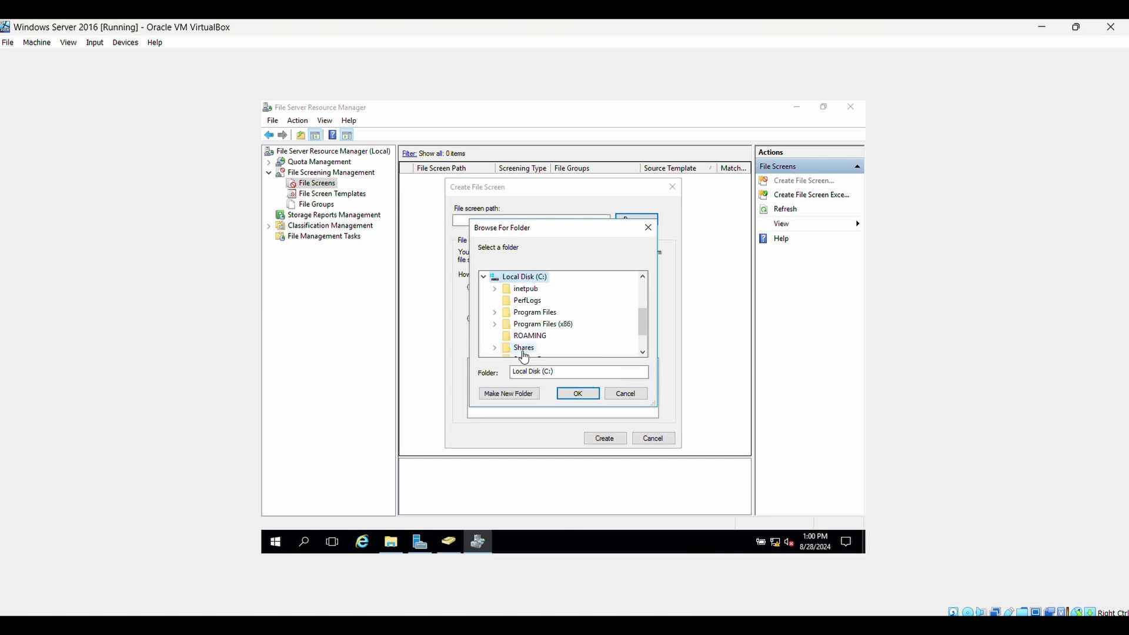
double_click(522, 348)
drag(641, 327, 617, 338)
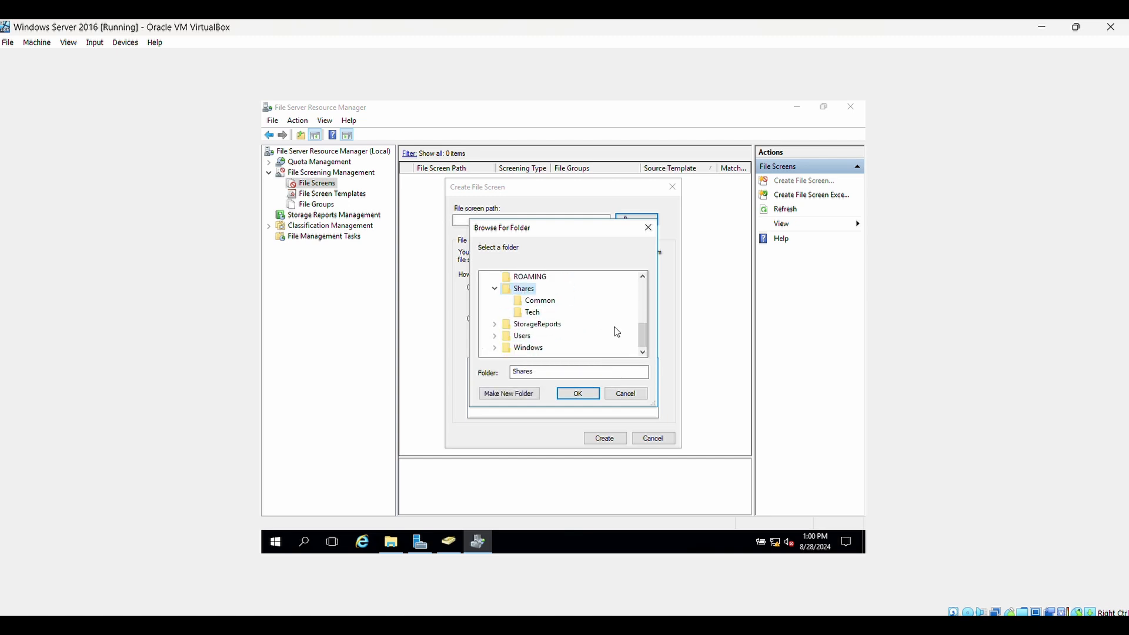
click(532, 313)
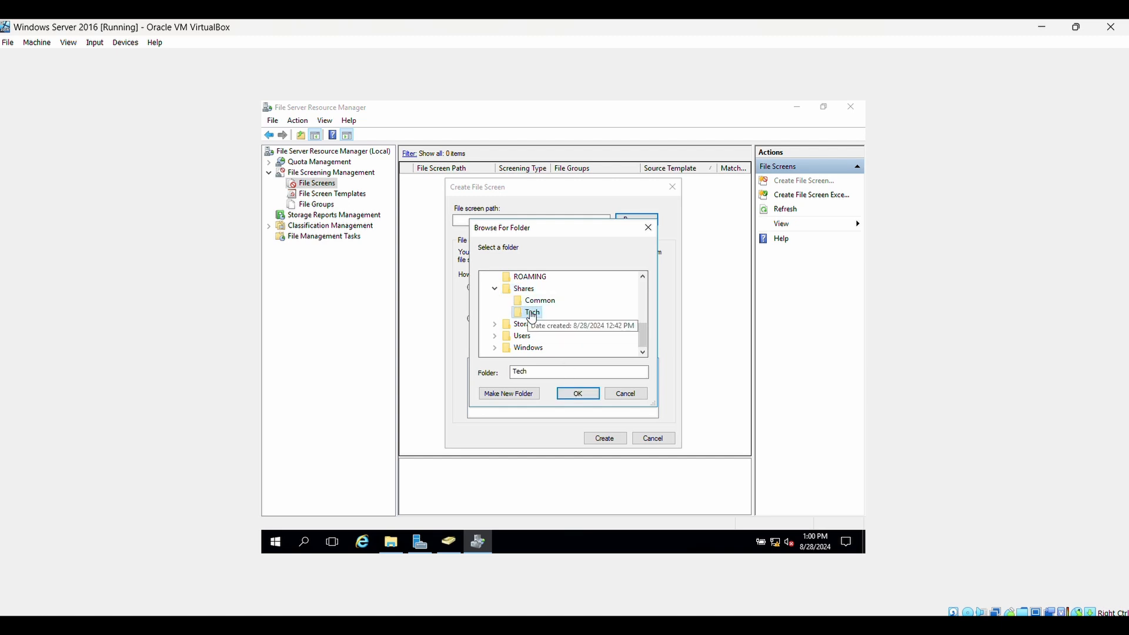
click(578, 393)
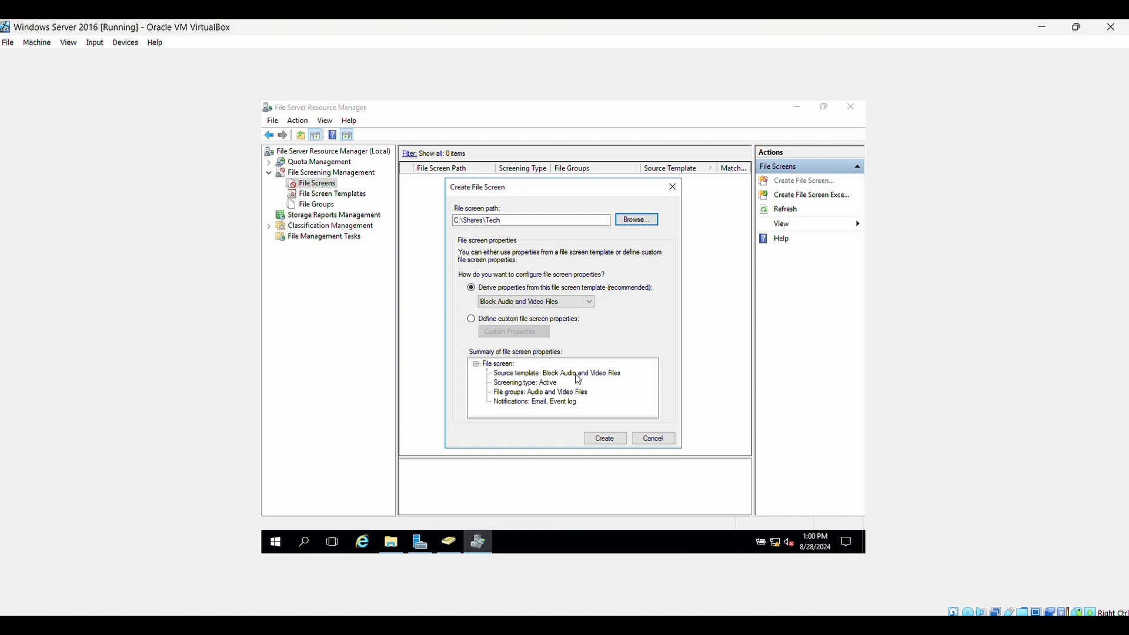
Define custom file screen properties with passive screening for the Audio and Video Files and Block Rich Text Files groups
click(476, 324)
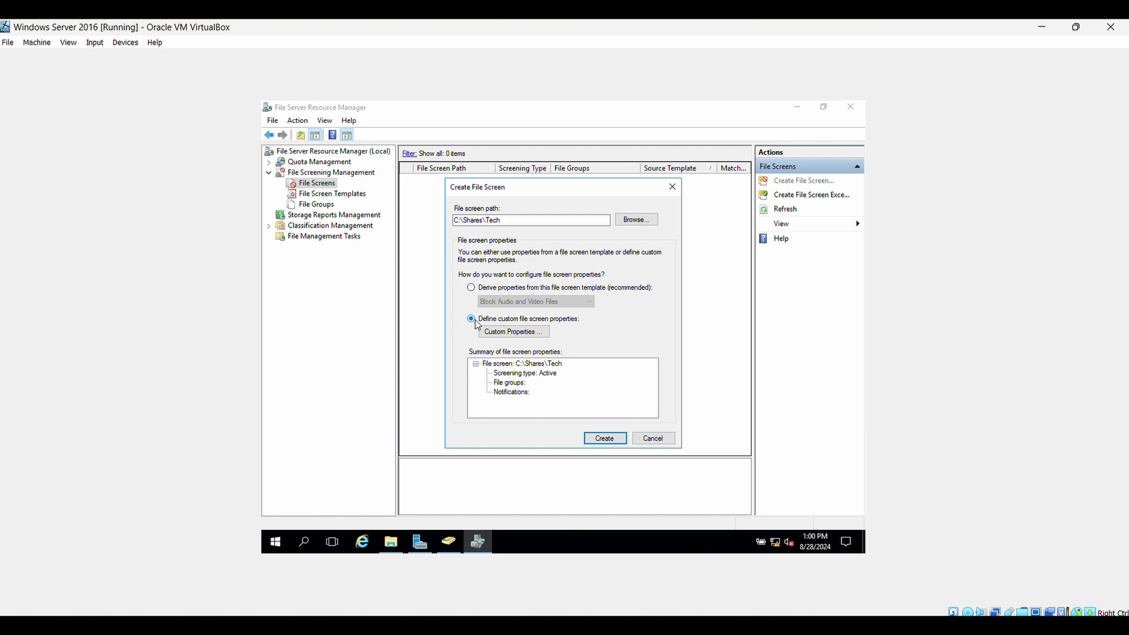
click(504, 334)
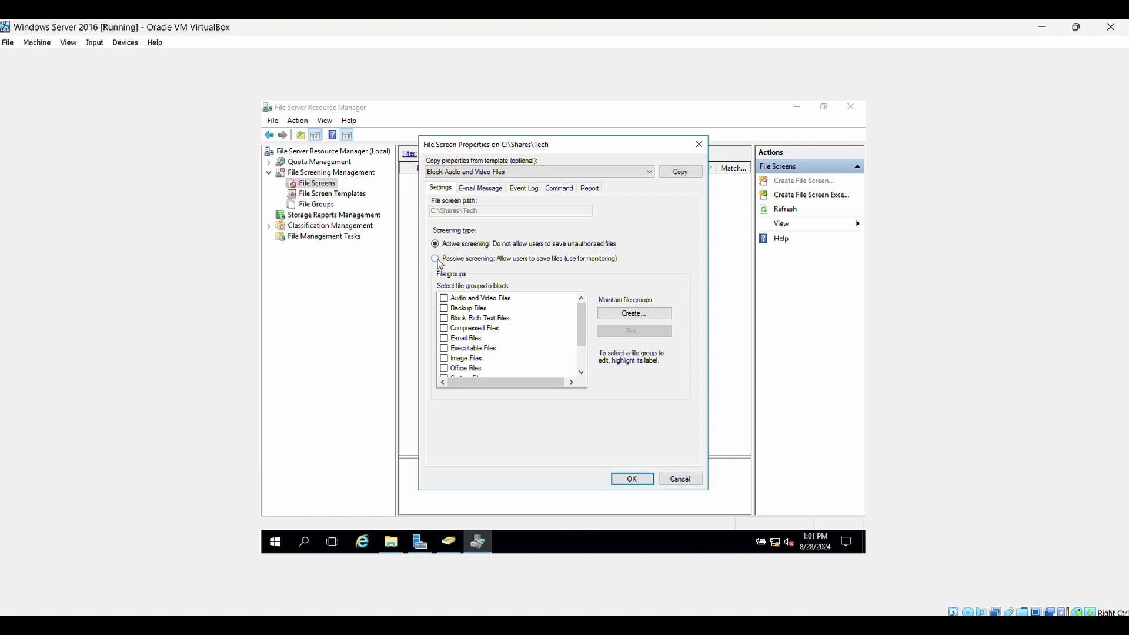
click(438, 262)
click(445, 299)
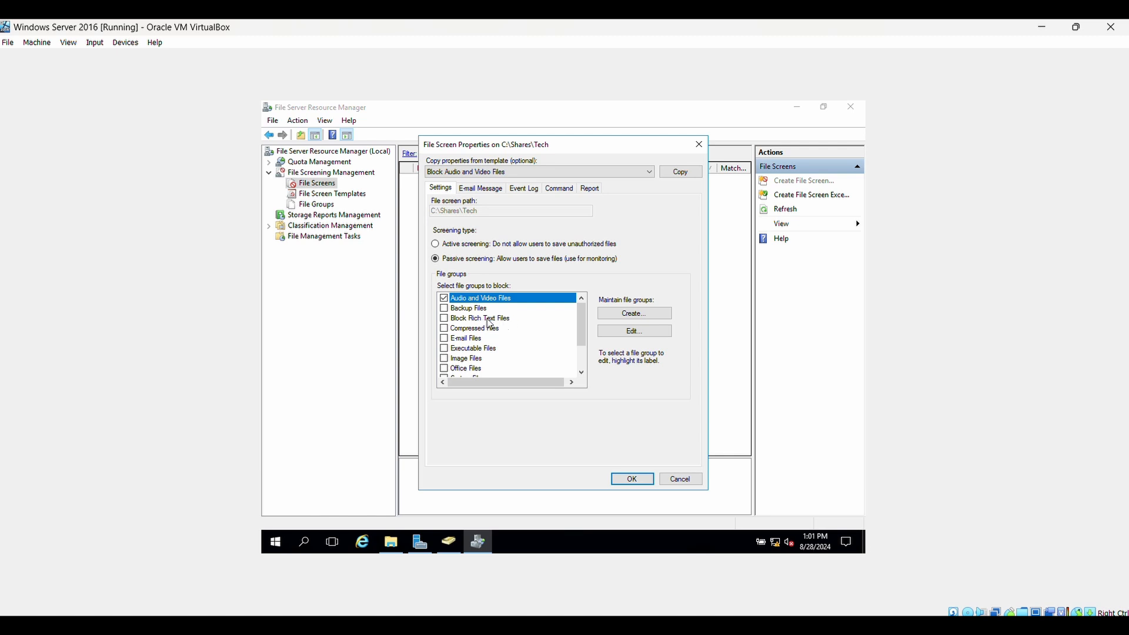
click(444, 319)
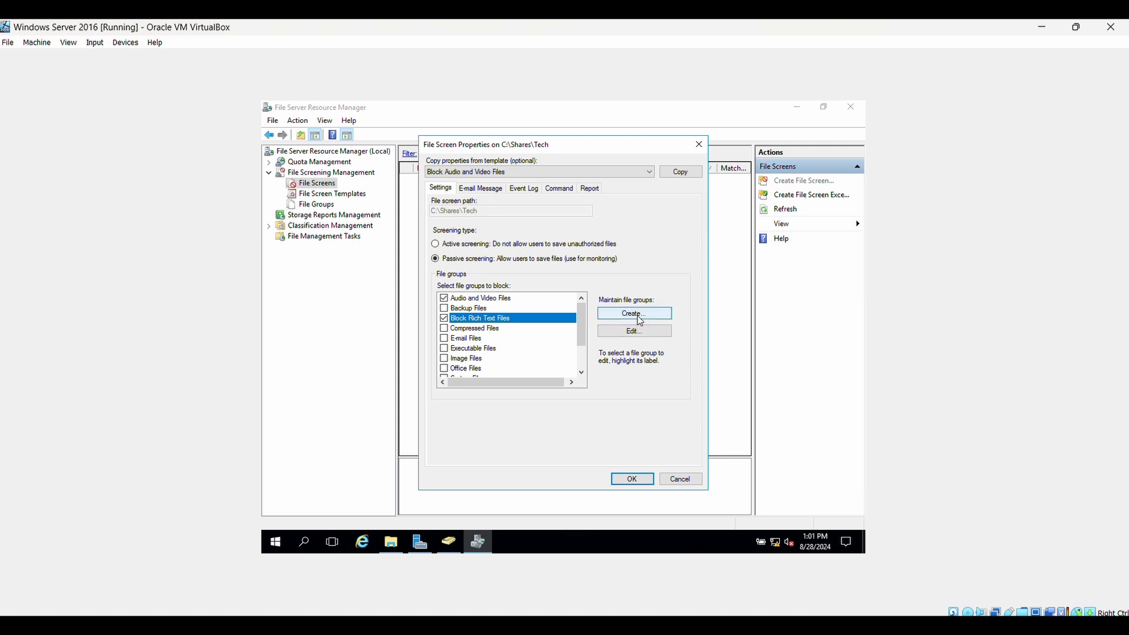
click(640, 321)
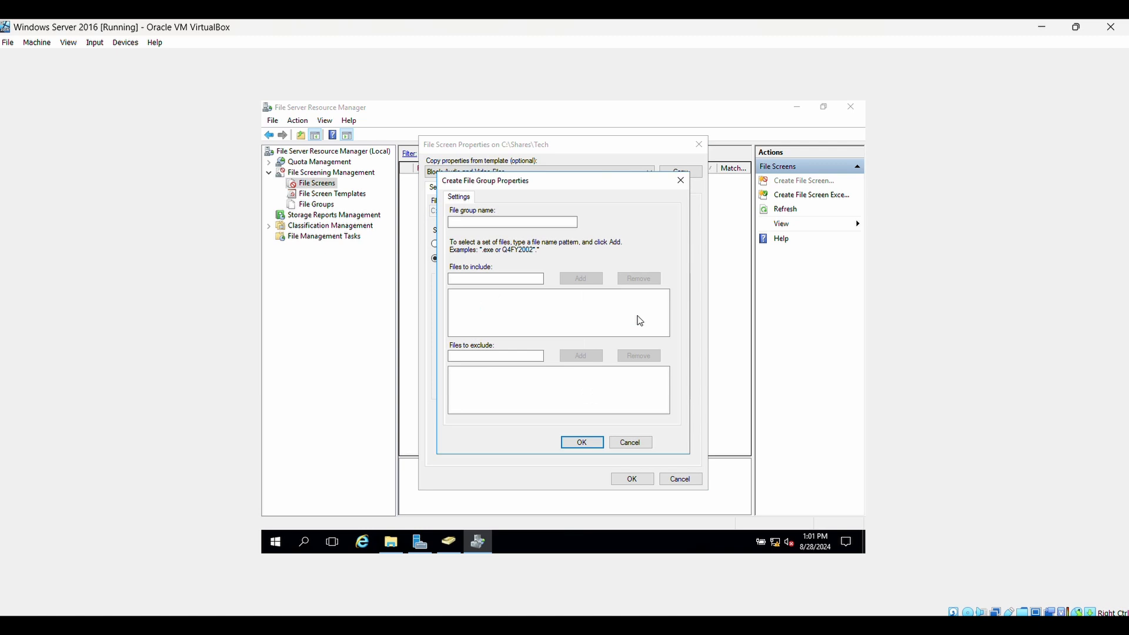
click(682, 183)
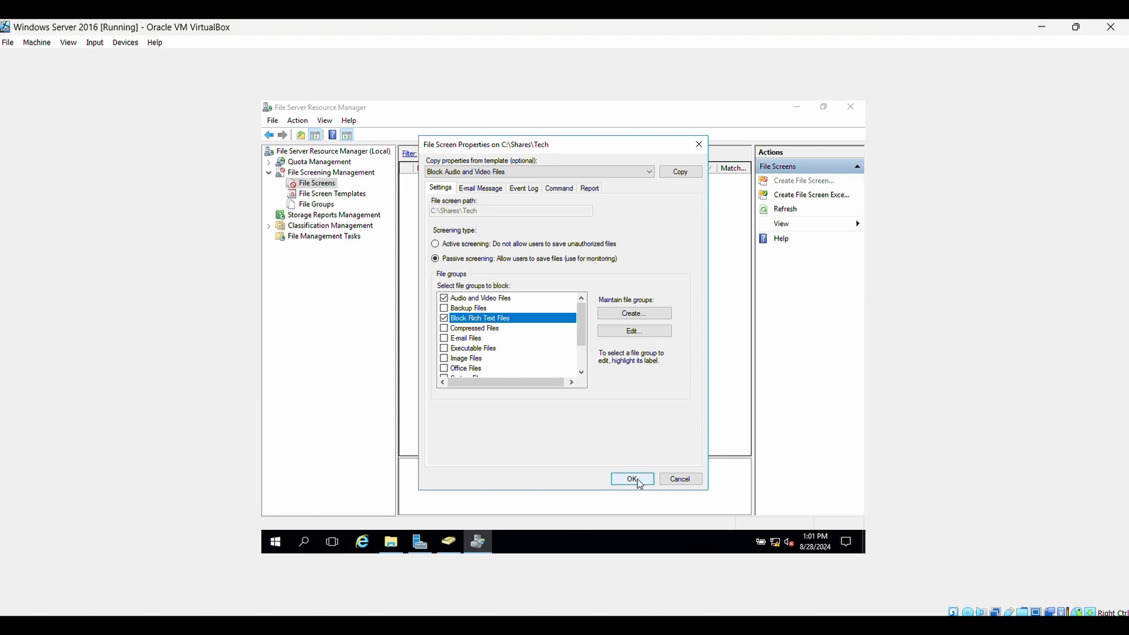
mouse_move(578, 329)
mouse_down()
mouse_move(581, 361)
mouse_move(581, 311)
mouse_up()
click(631, 478)
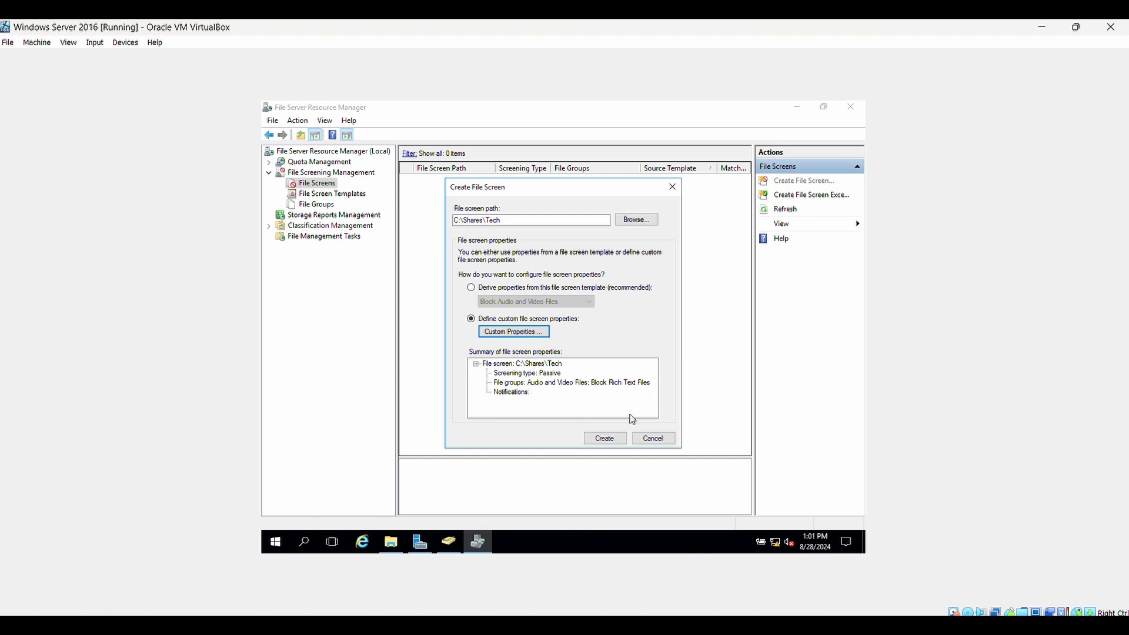
Create the file screen for C:\Shares\Tech, saving it without creating a template
click(606, 439)
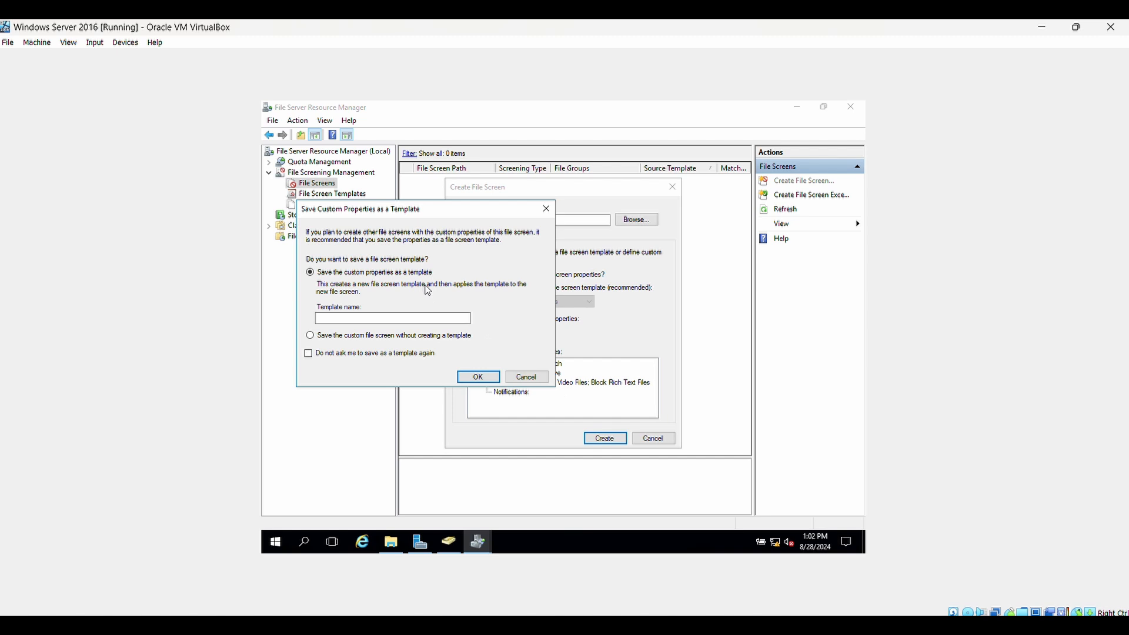
click(310, 336)
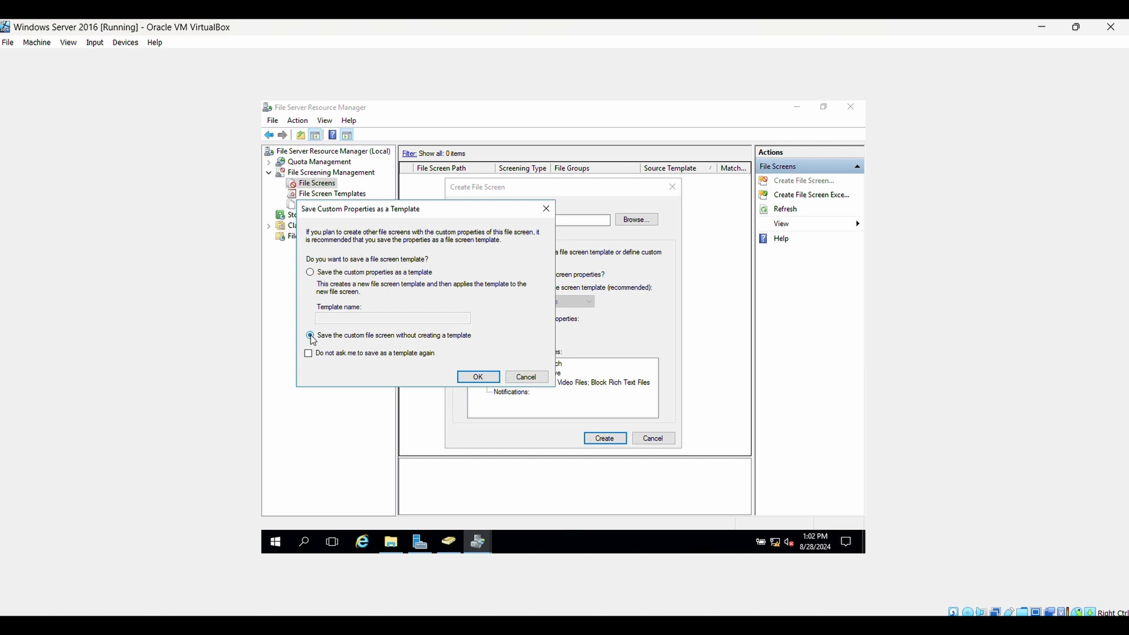
click(497, 374)
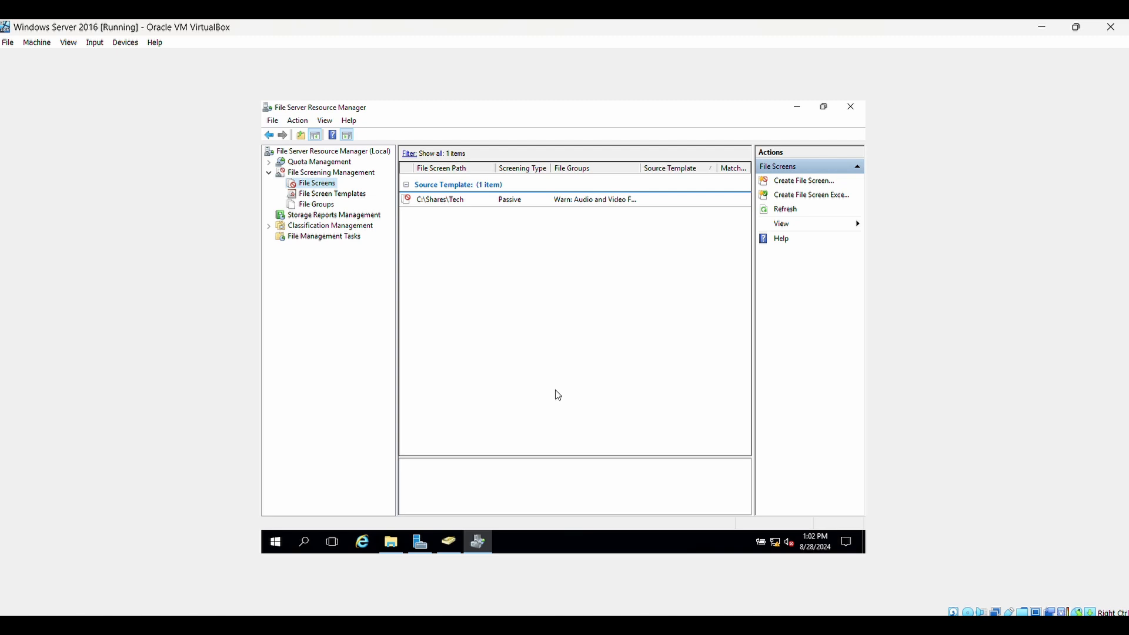
Start a new quota template under Quota Management and name it File Tech share
click(269, 164)
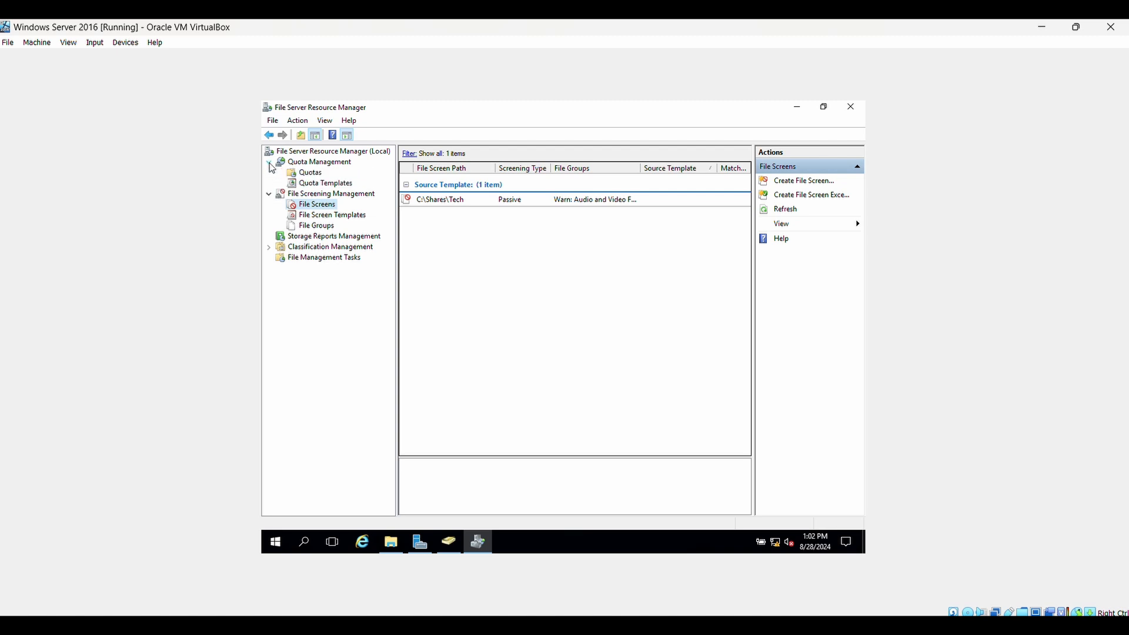
right_click(310, 173)
right_click(306, 174)
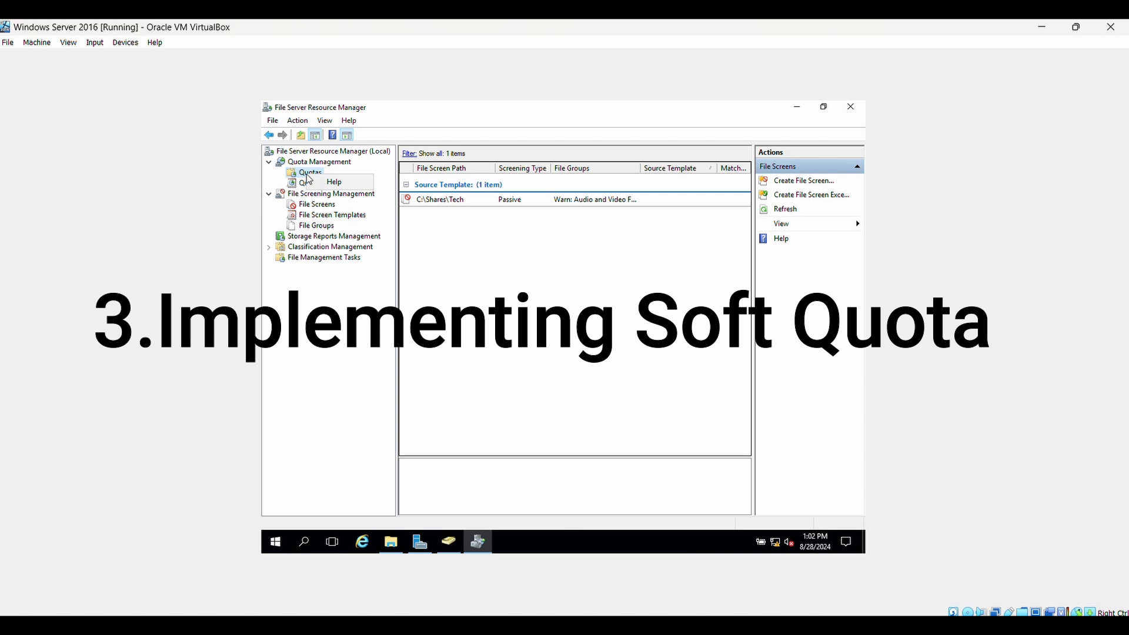
click(302, 186)
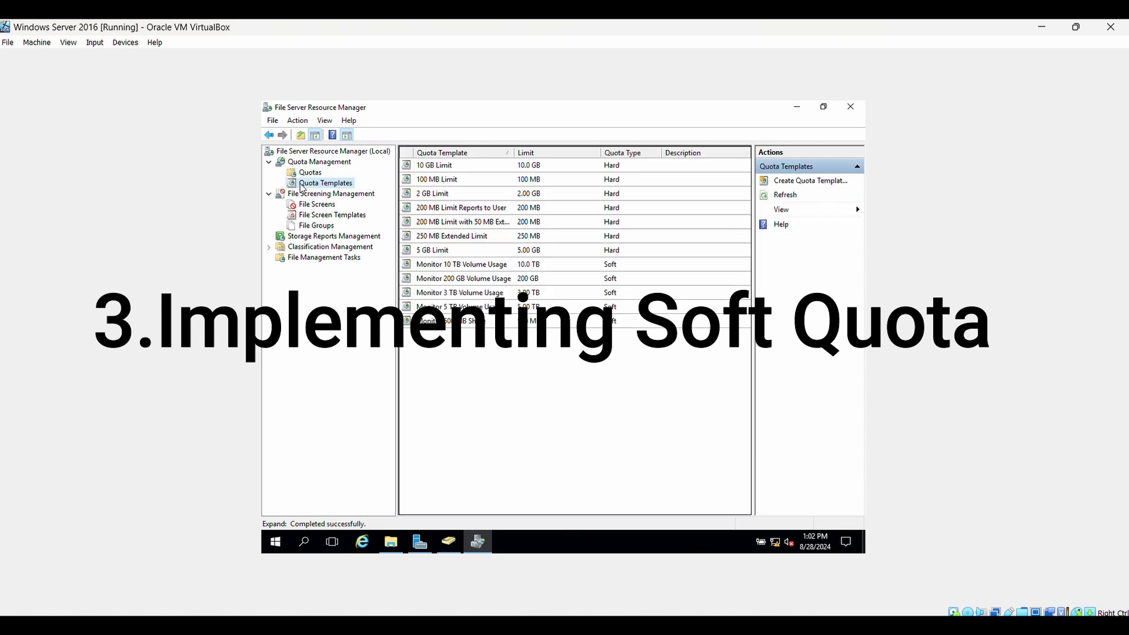
right_click(332, 187)
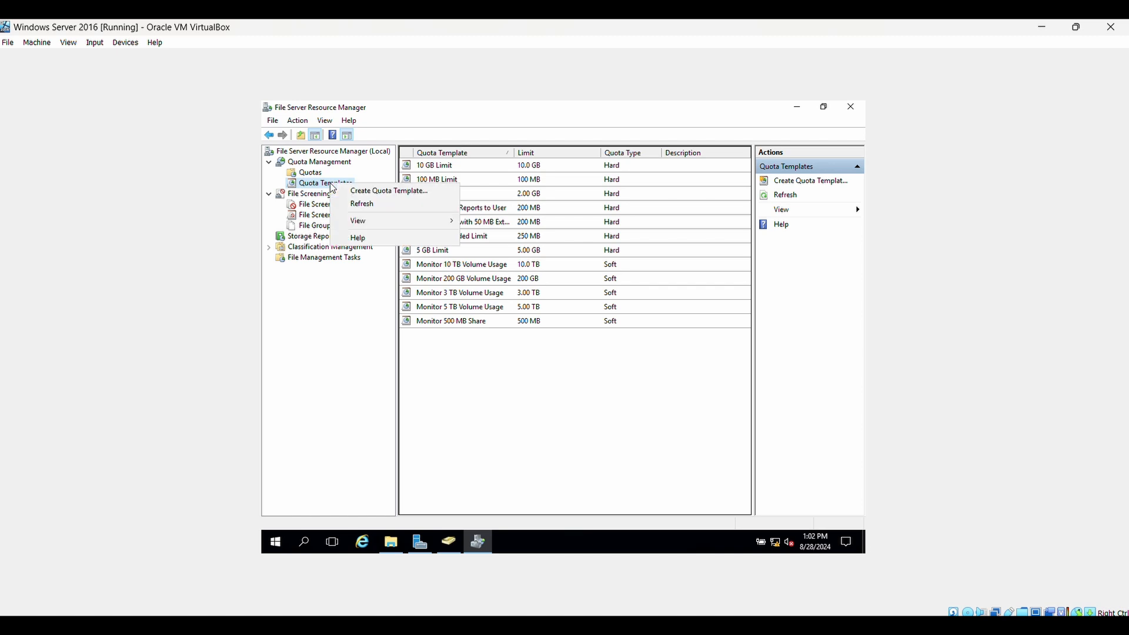
click(365, 195)
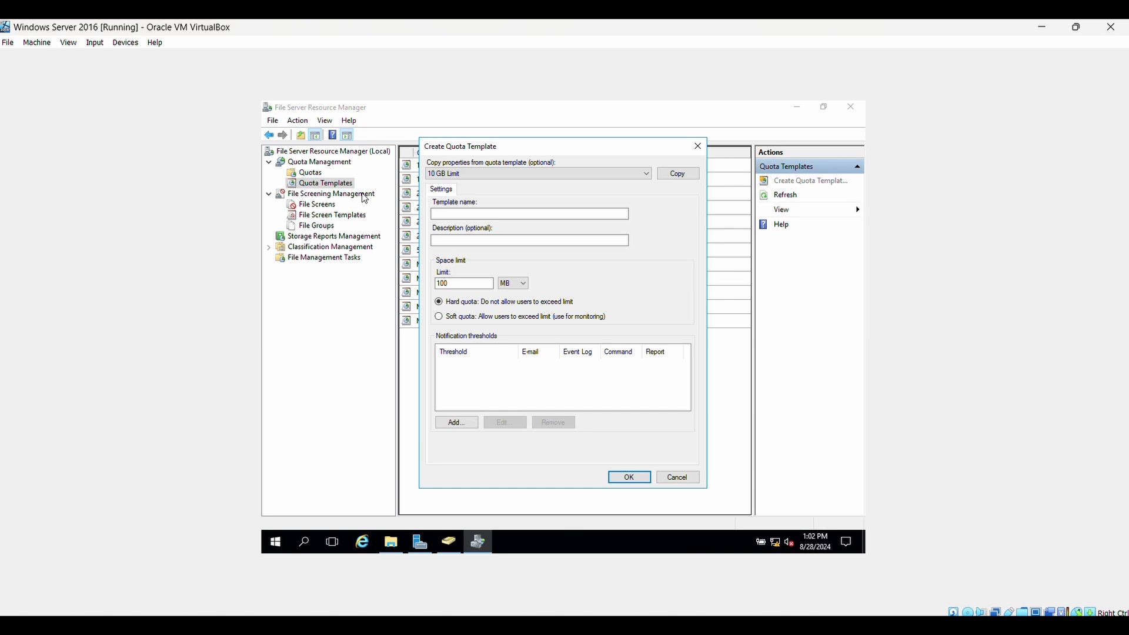
click(457, 217)
text(File Tech)
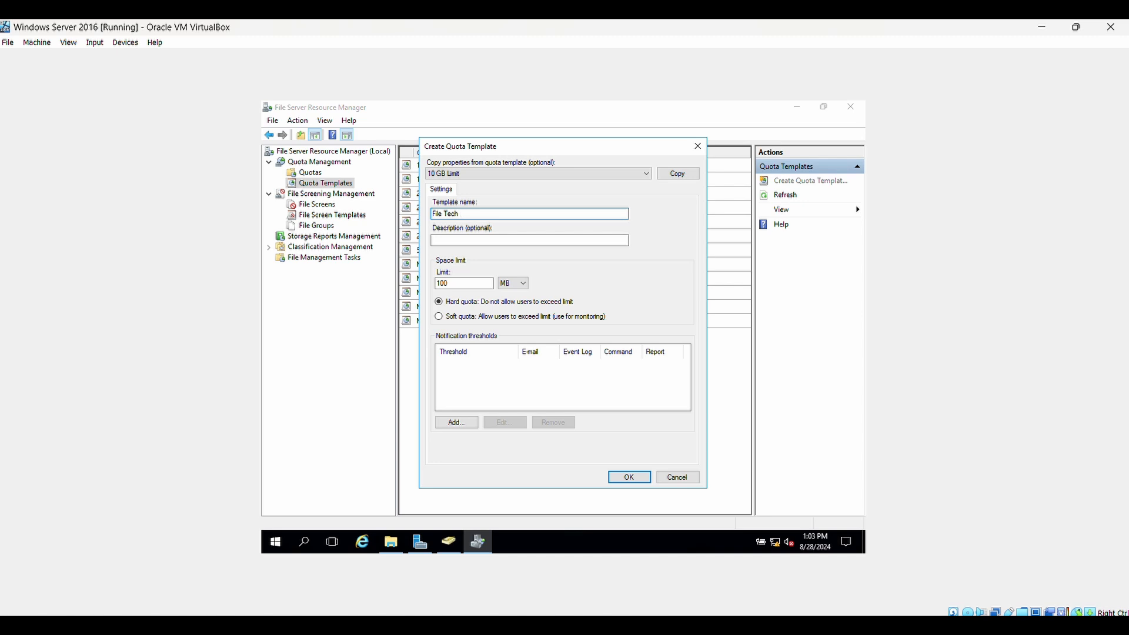
text( share)
Set the quota template's space limit to 500 MB and make it a soft quota
drag(463, 284, 431, 284)
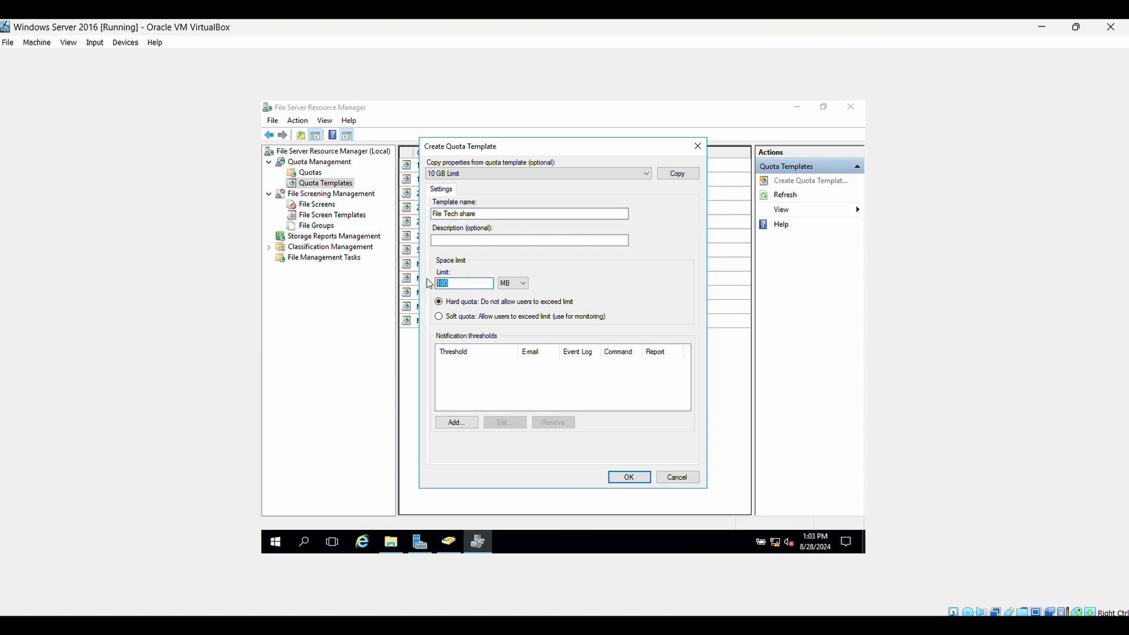
text(500)
click(440, 318)
click(439, 318)
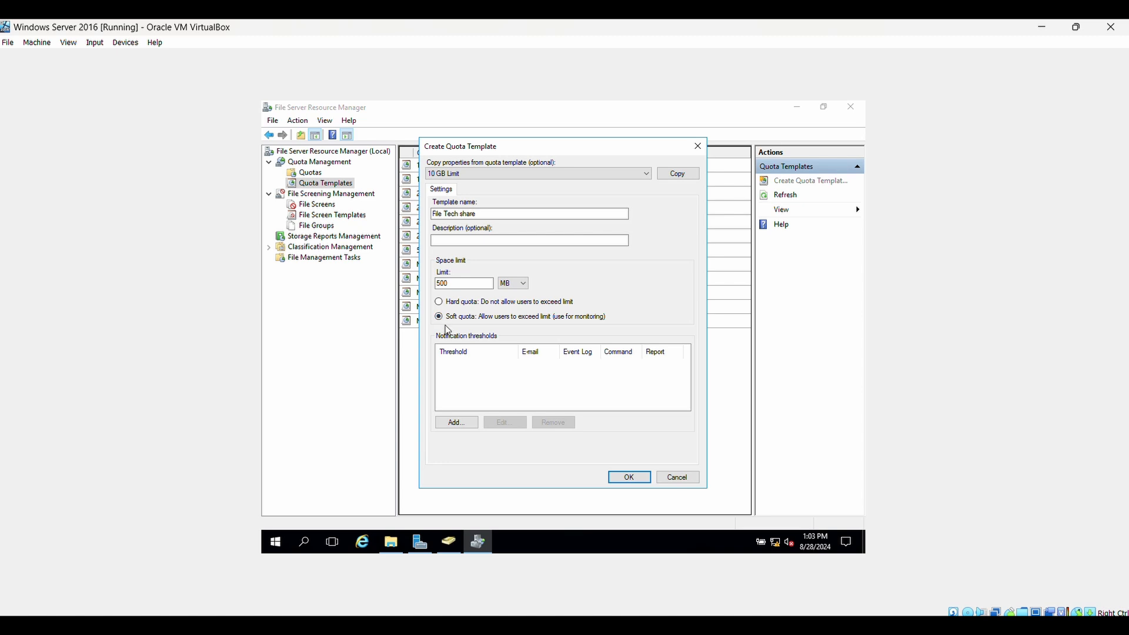
Add an 85% notification threshold that sends a warning to the event log, and save the quota template
click(457, 424)
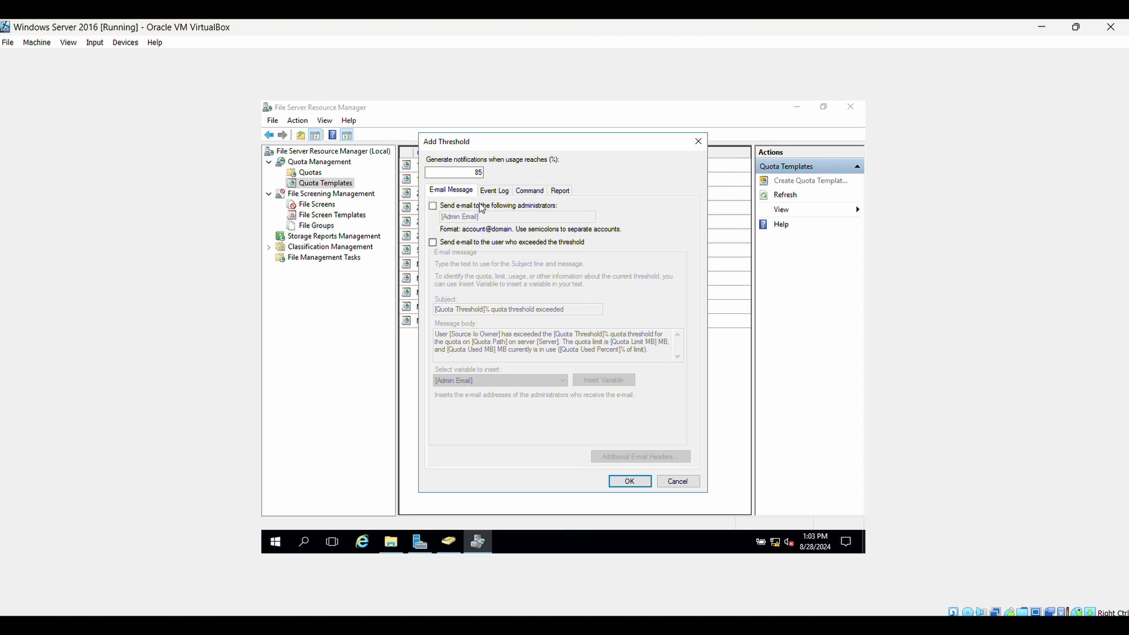
click(528, 195)
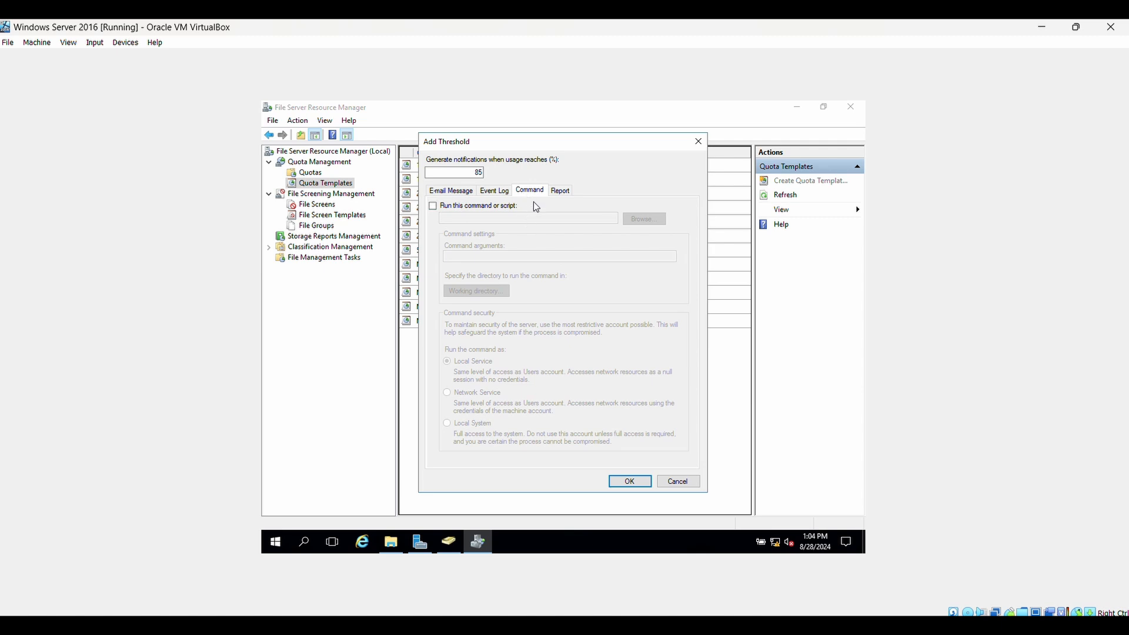
click(499, 197)
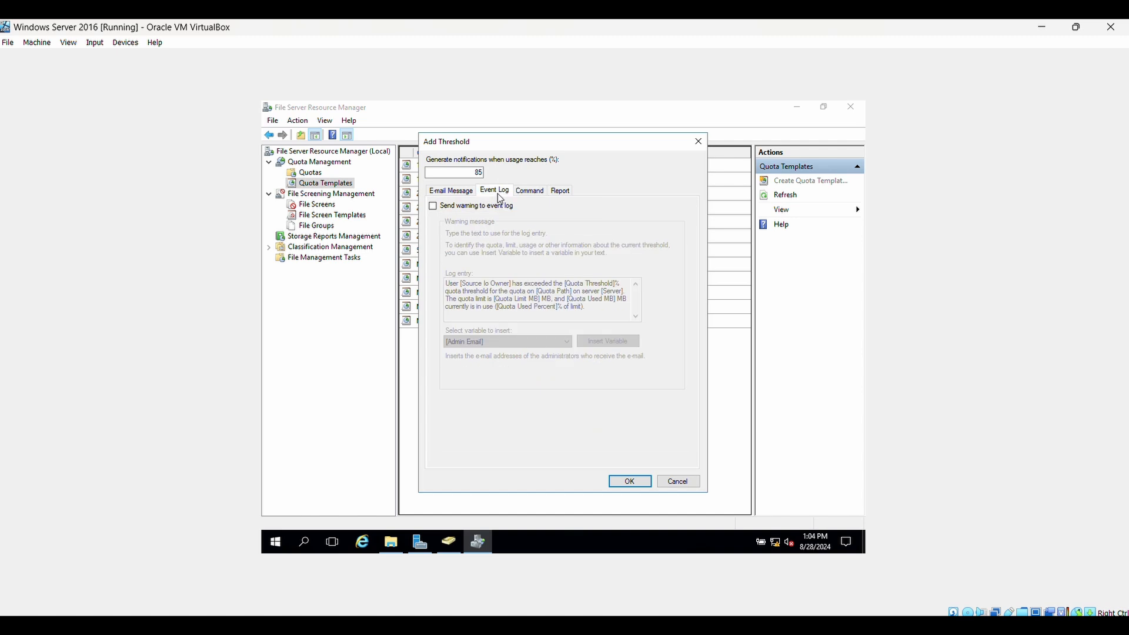
click(434, 206)
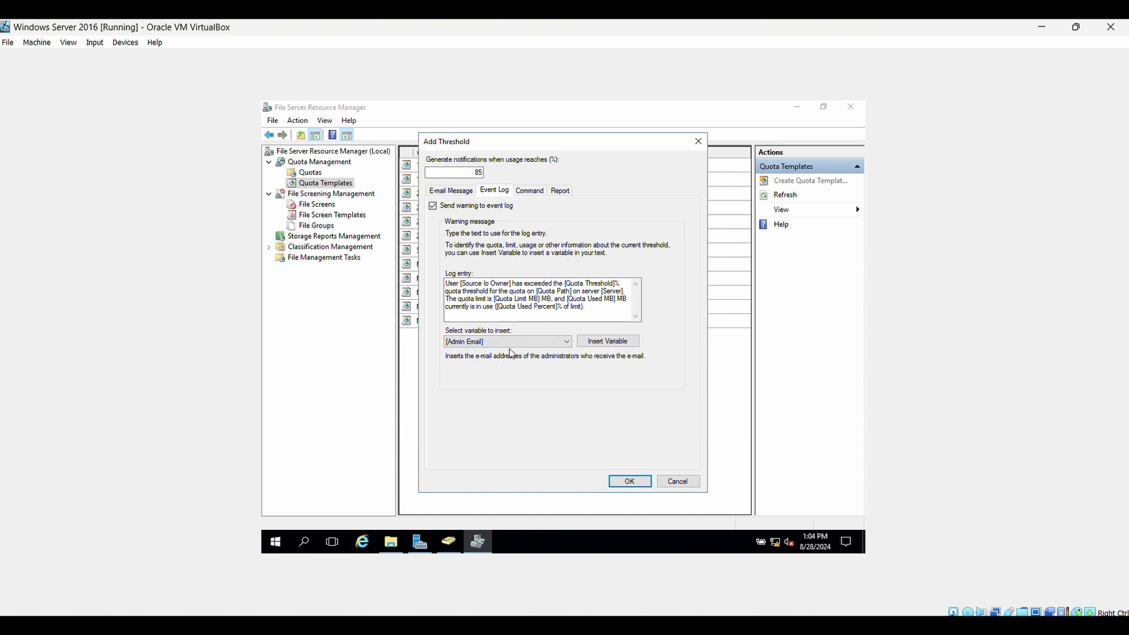
click(629, 481)
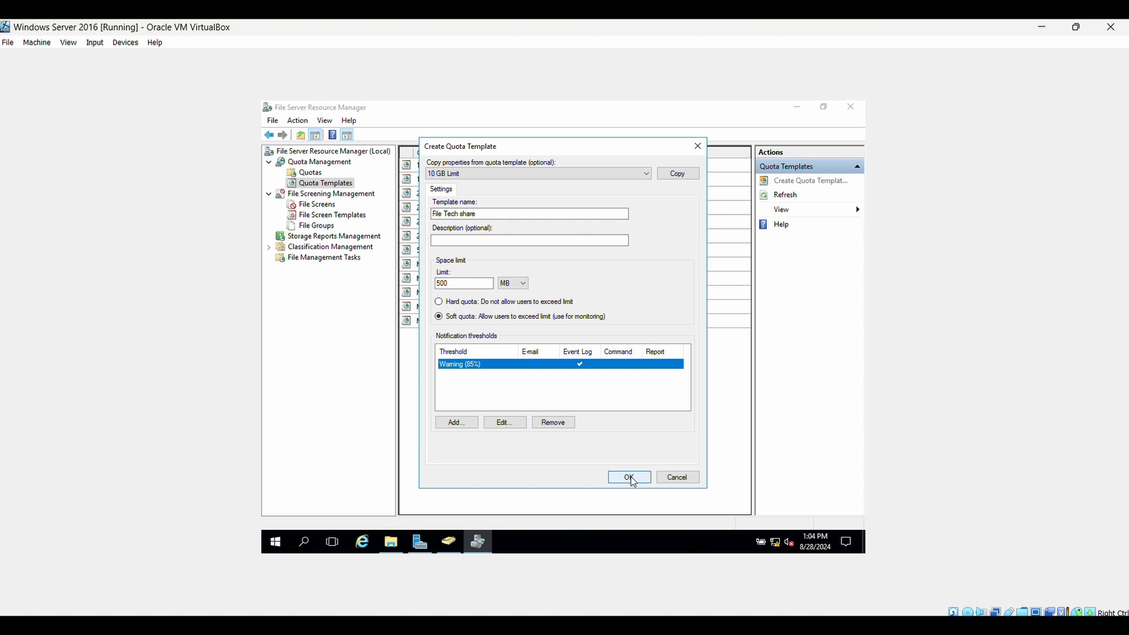
click(630, 478)
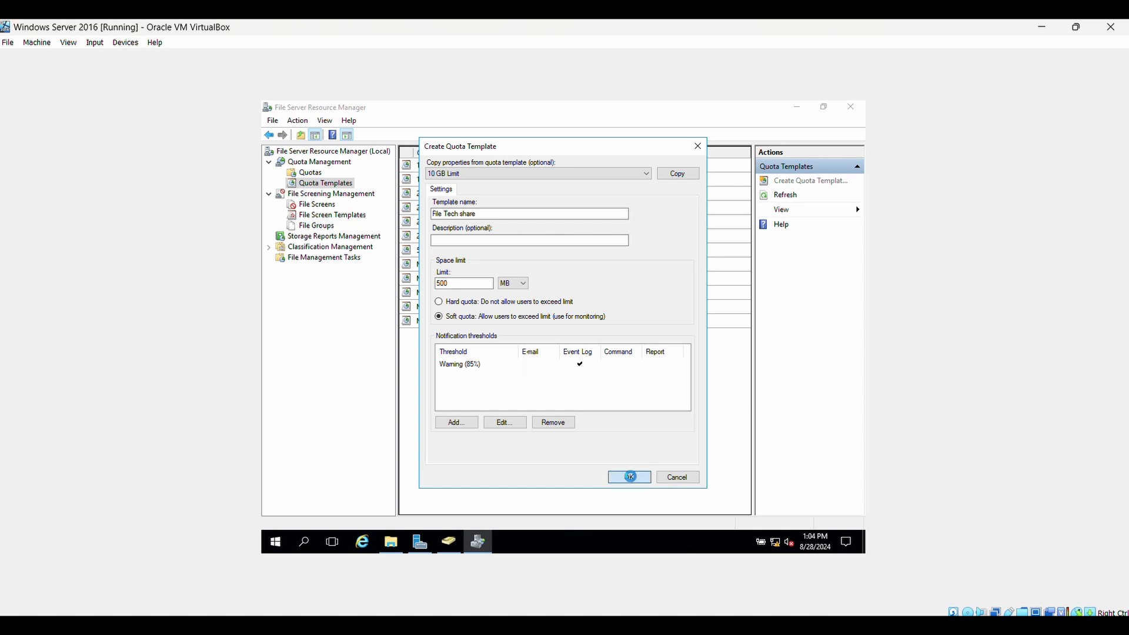
Create a quota on the path C:\Shares\Tech from the File Tech share template
right_click(444, 269)
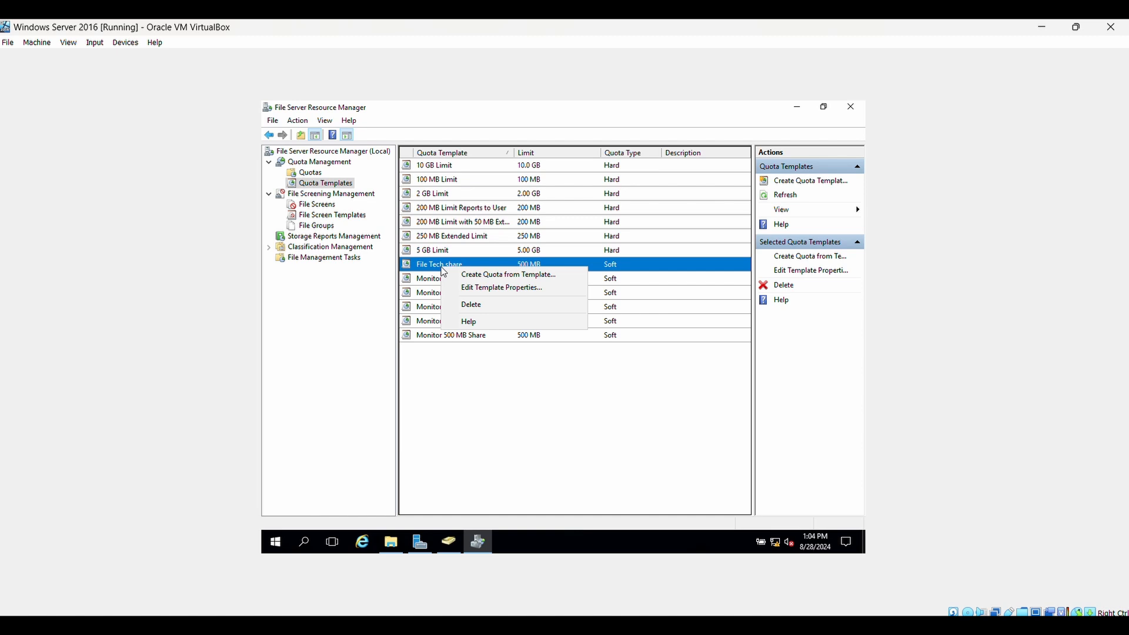
click(486, 279)
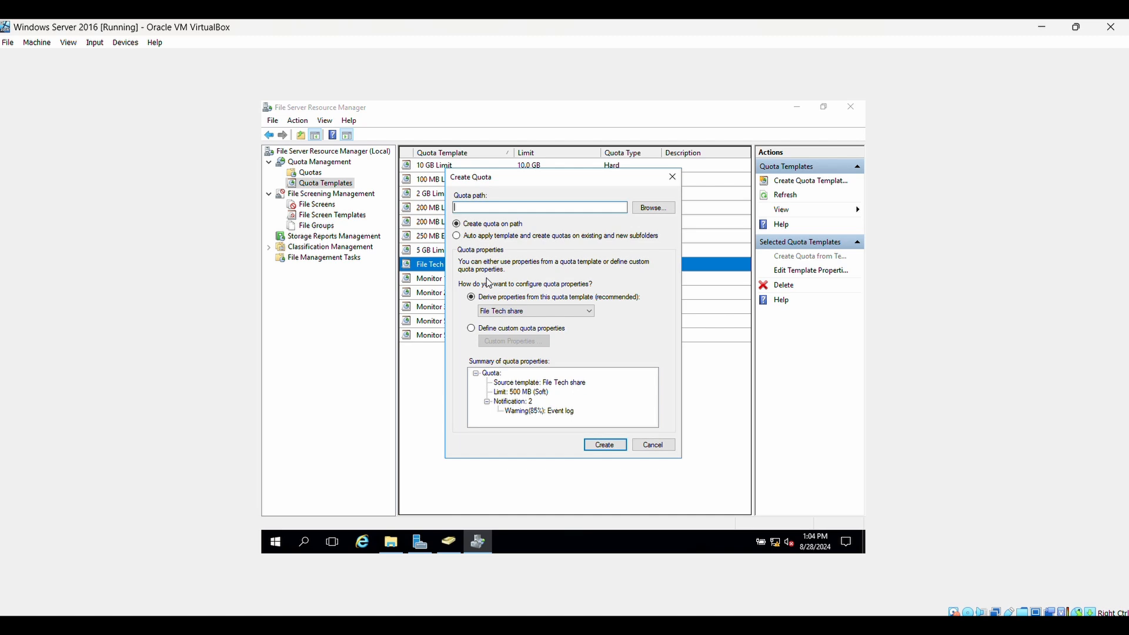
click(665, 209)
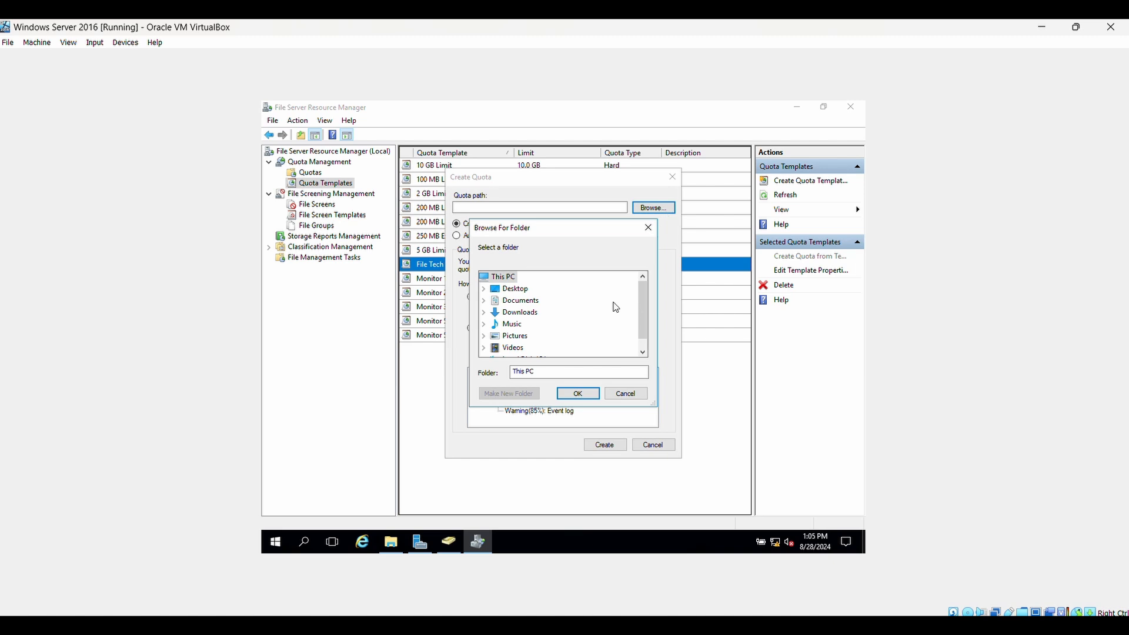
scroll(615, 306, down, 1)
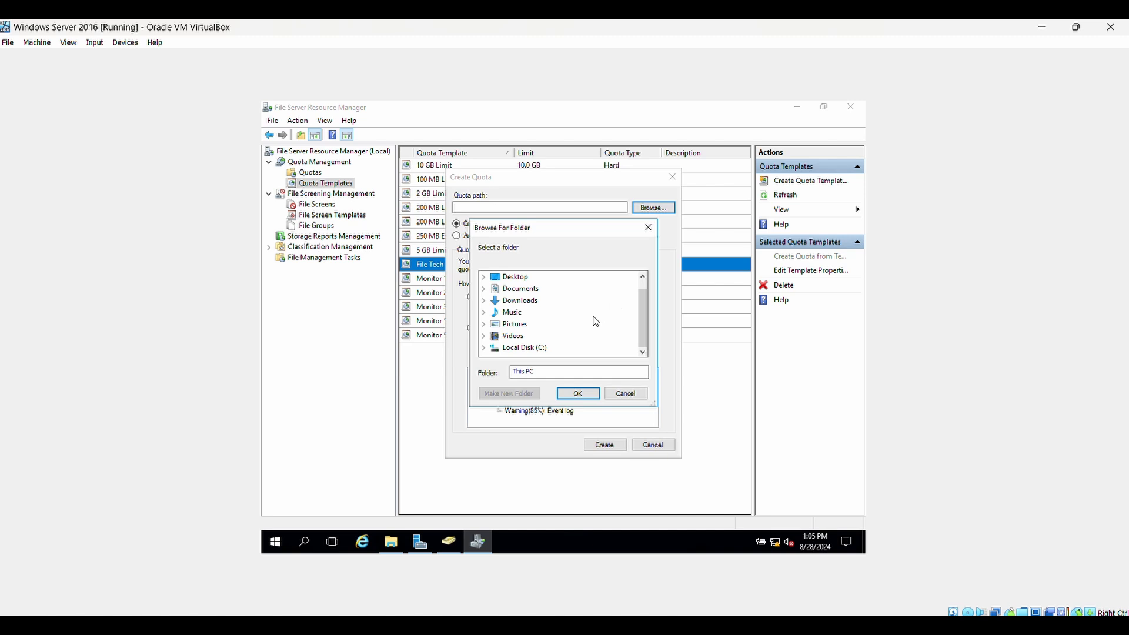
click(514, 350)
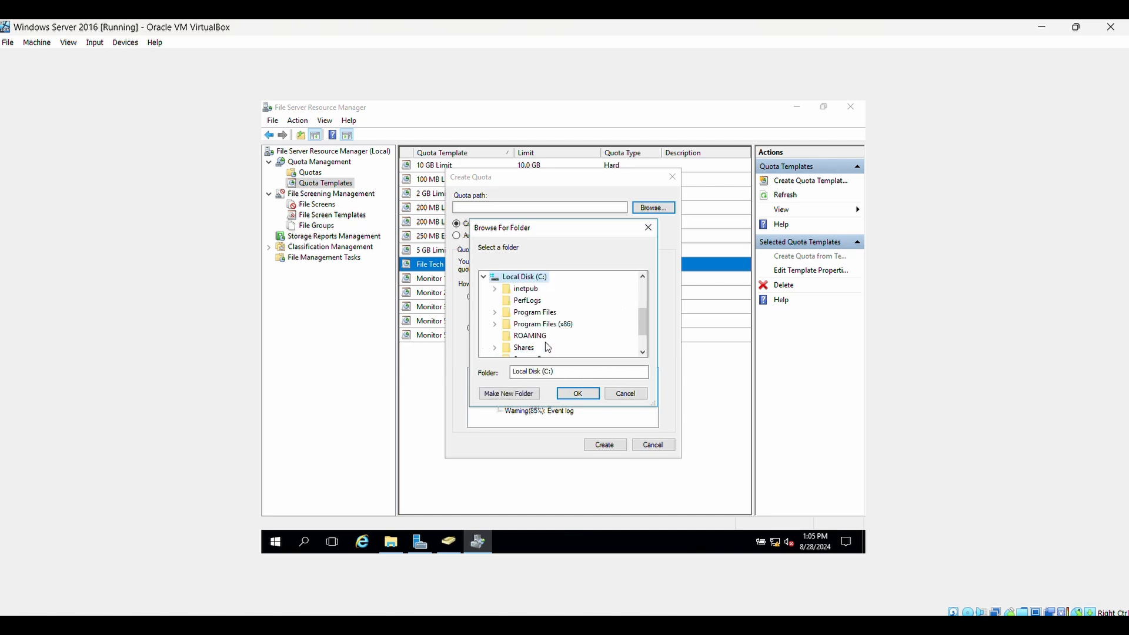
click(536, 348)
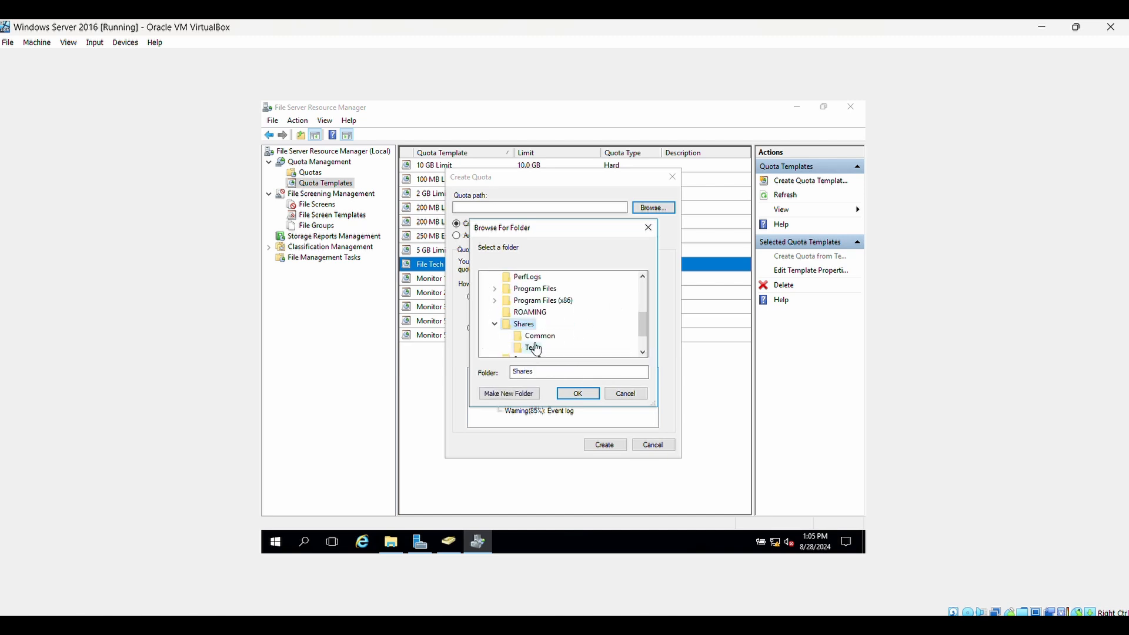
scroll(559, 346, down, 1)
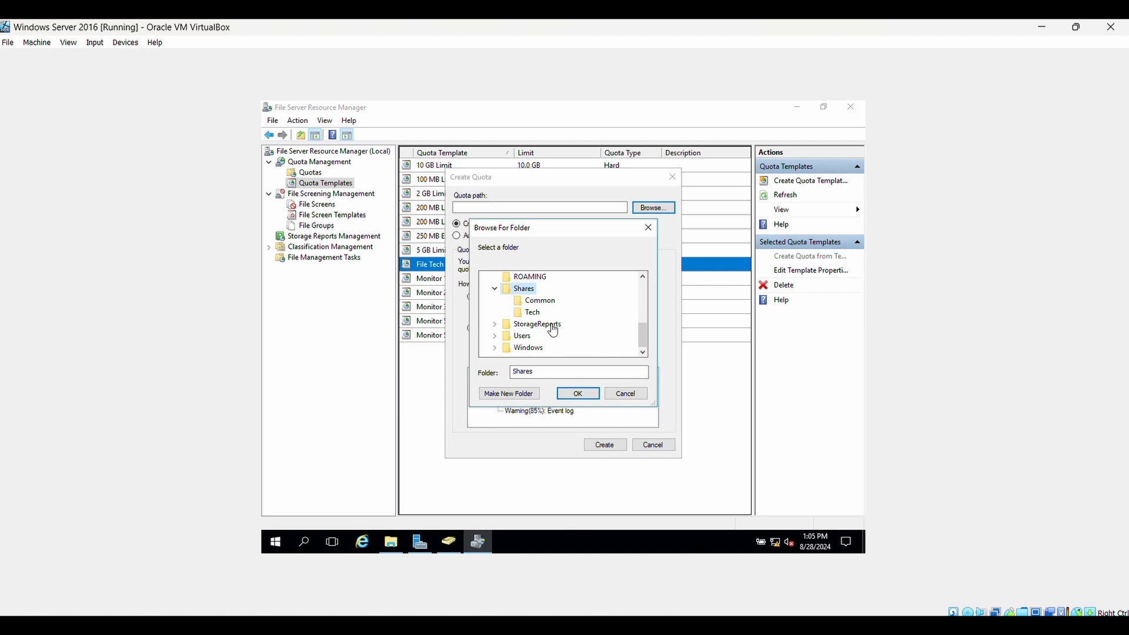
click(532, 312)
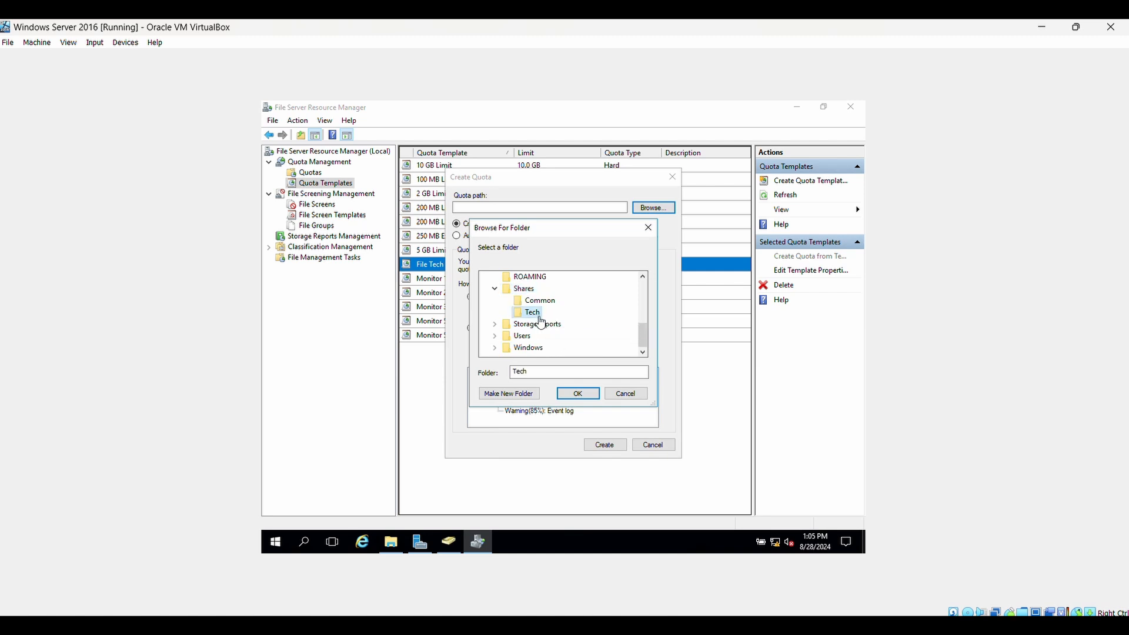
click(580, 394)
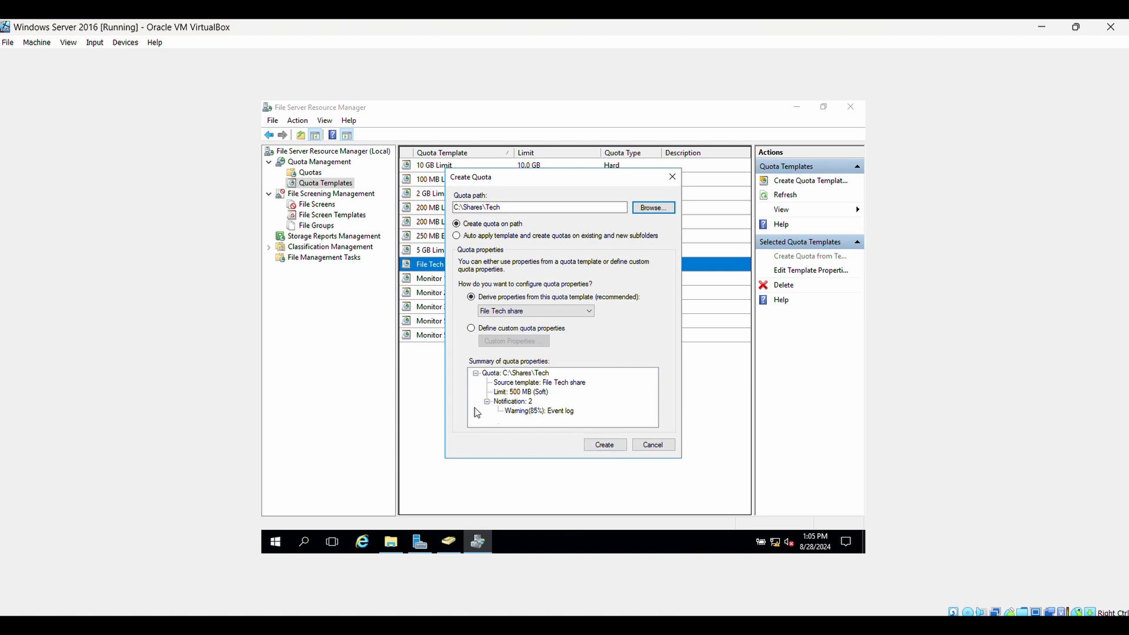
click(601, 445)
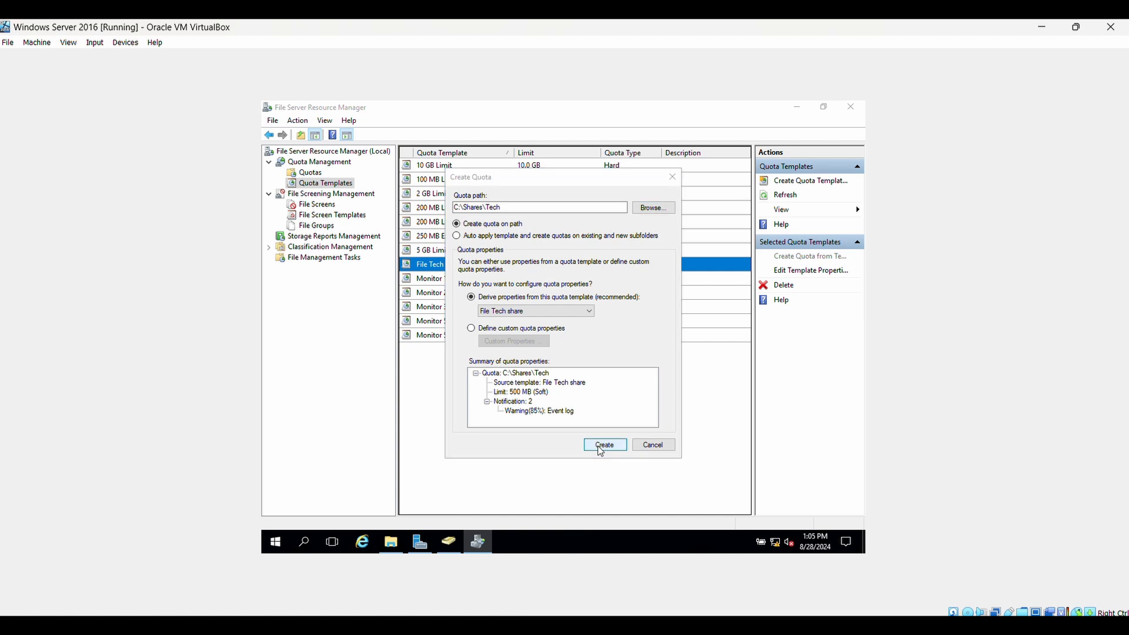